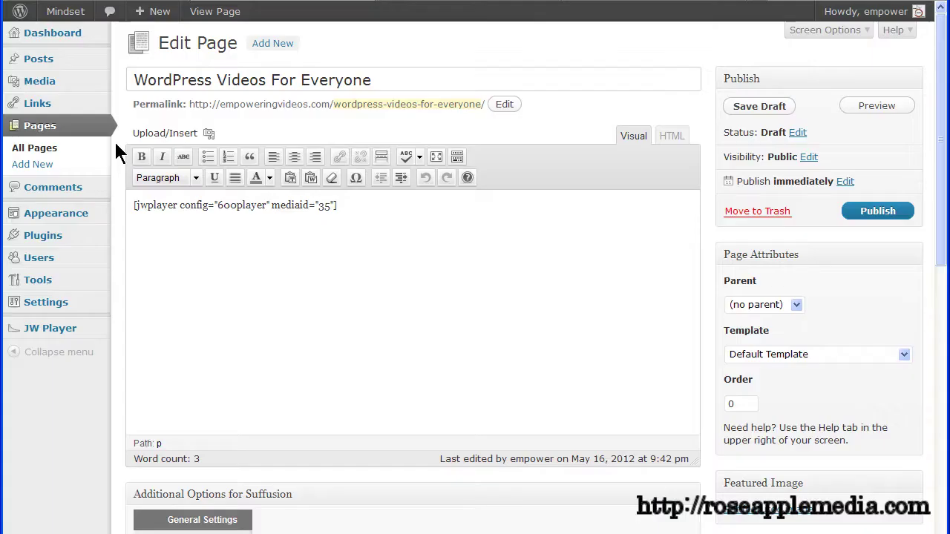
# Open the Suffusion Options Sidebars section and view the Sidebar 1 settings.
pyautogui.moveTo(102, 214)
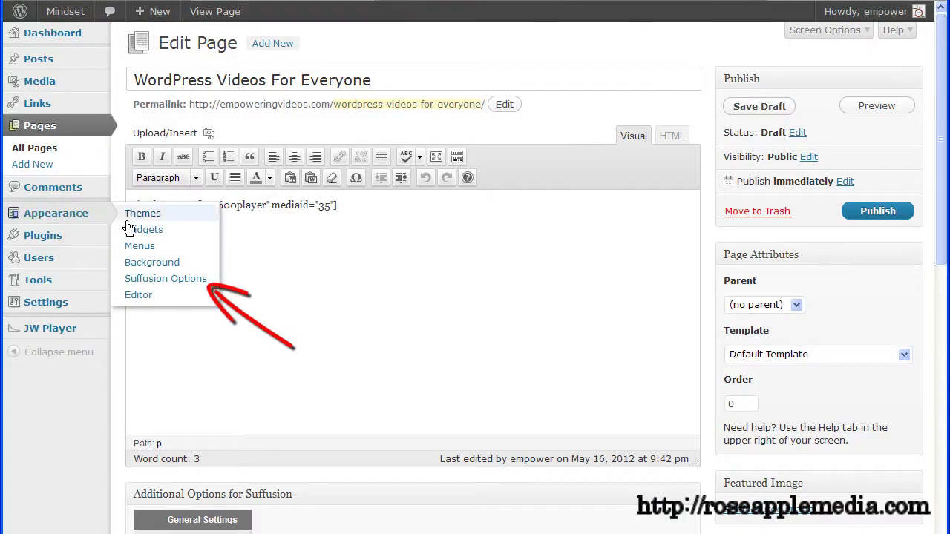
pyautogui.click(174, 278)
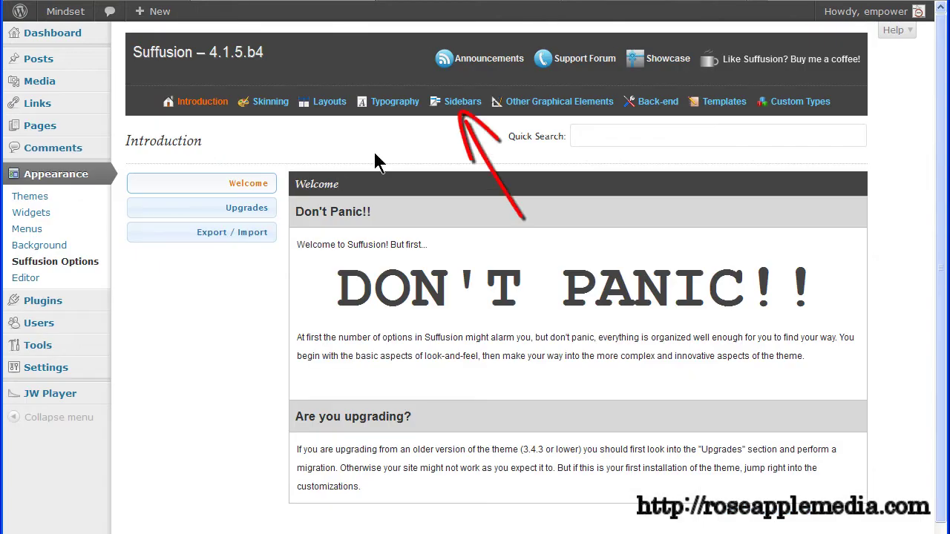
pyautogui.click(463, 104)
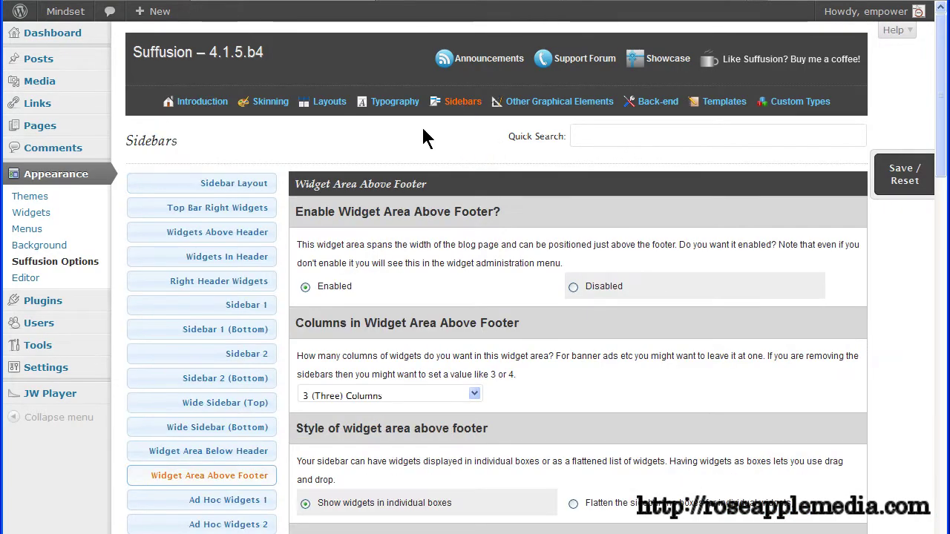
pyautogui.click(237, 308)
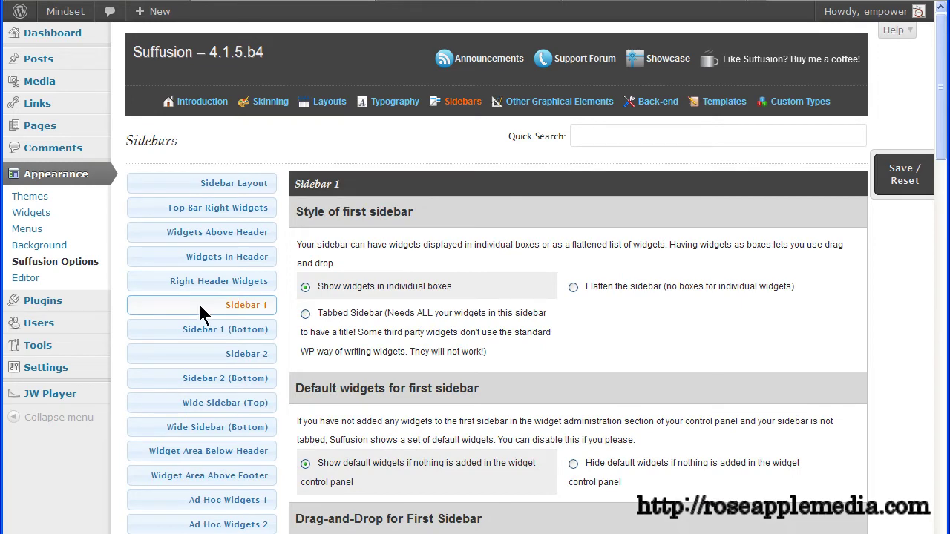
# On the Widgets screen, delete the Categories, Archives, Links and Meta widgets from Sidebar 1.
pyautogui.click(61, 216)
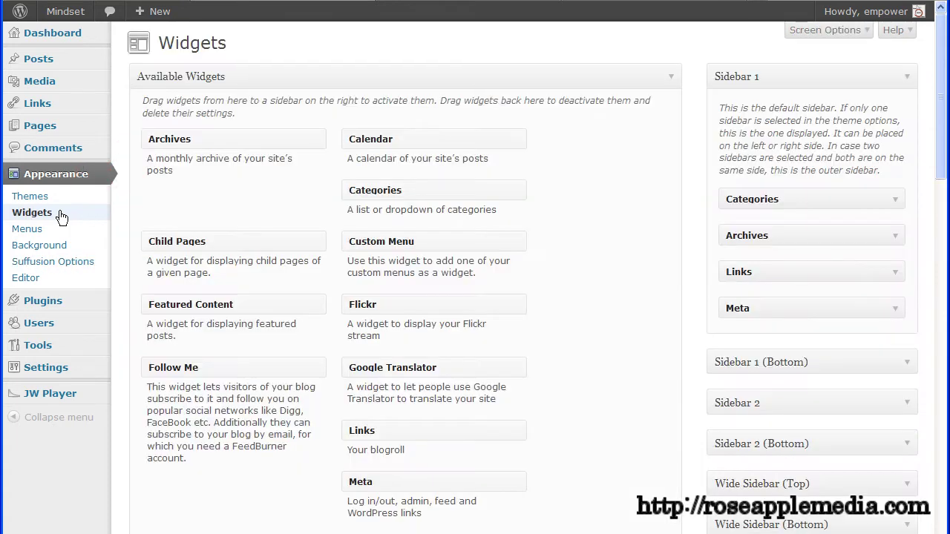
pyautogui.click(888, 202)
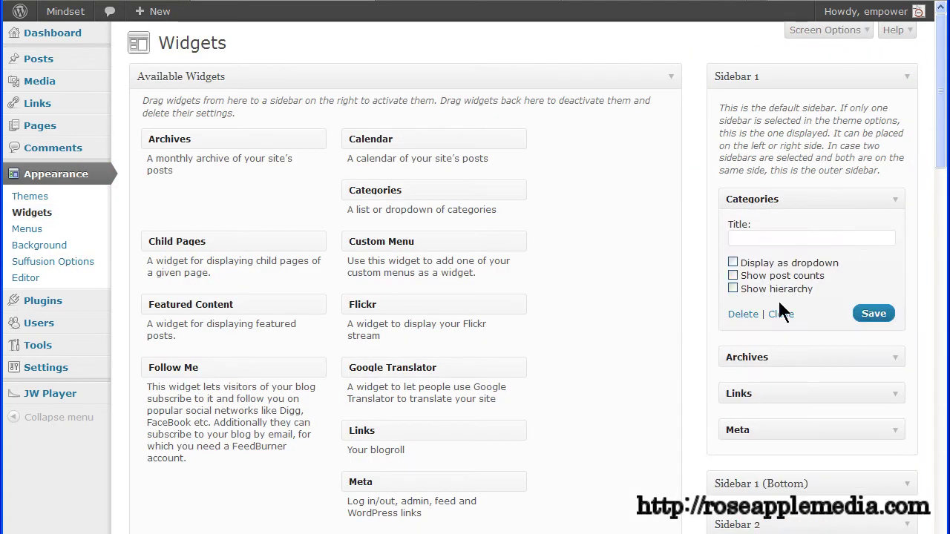
pyautogui.click(742, 316)
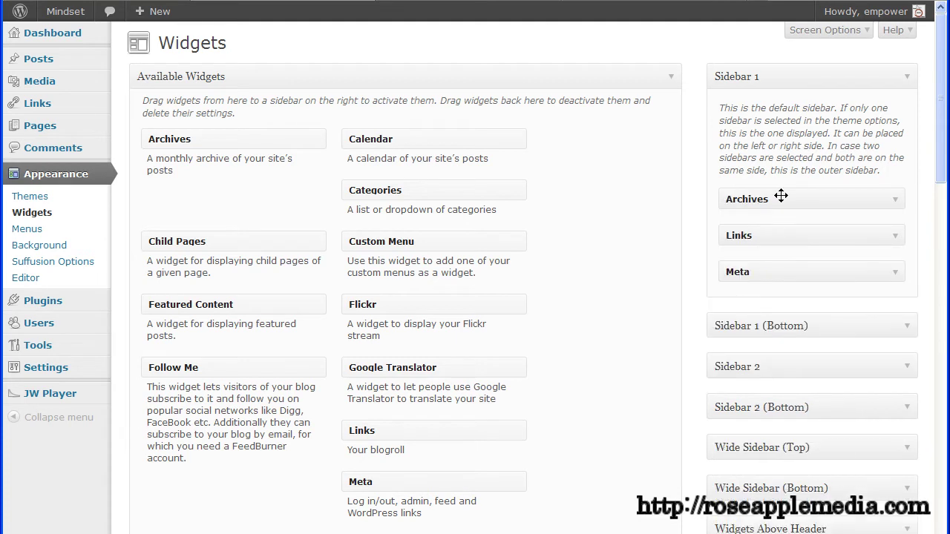
pyautogui.click(895, 204)
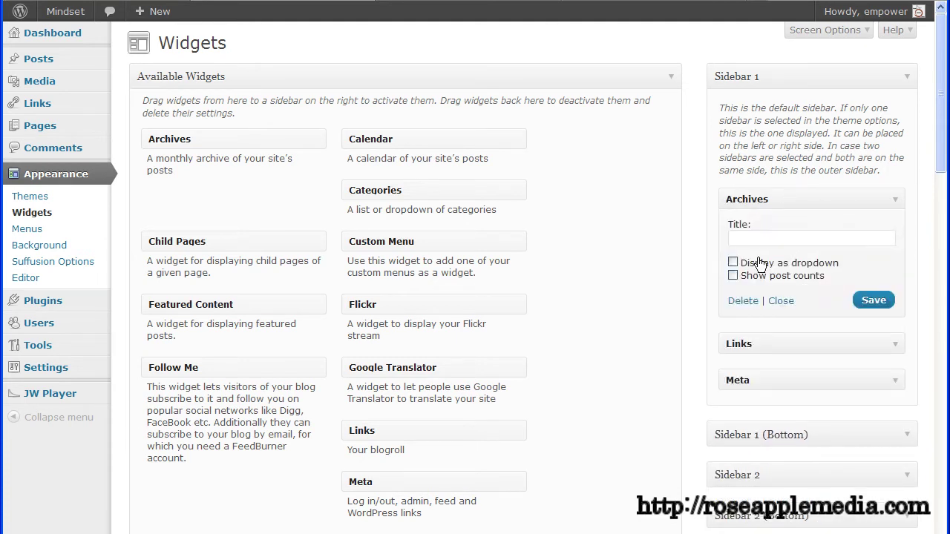
pyautogui.click(741, 301)
pyautogui.click(897, 200)
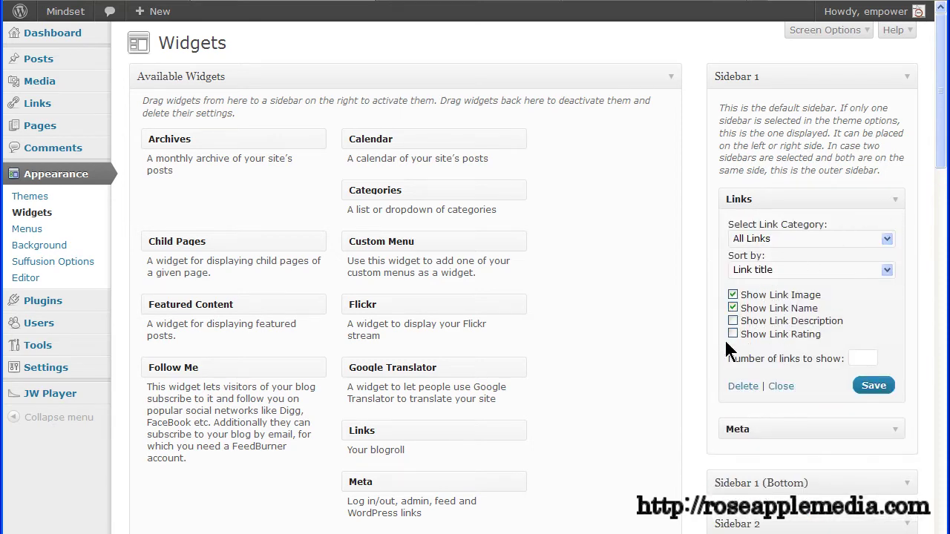
pyautogui.click(743, 386)
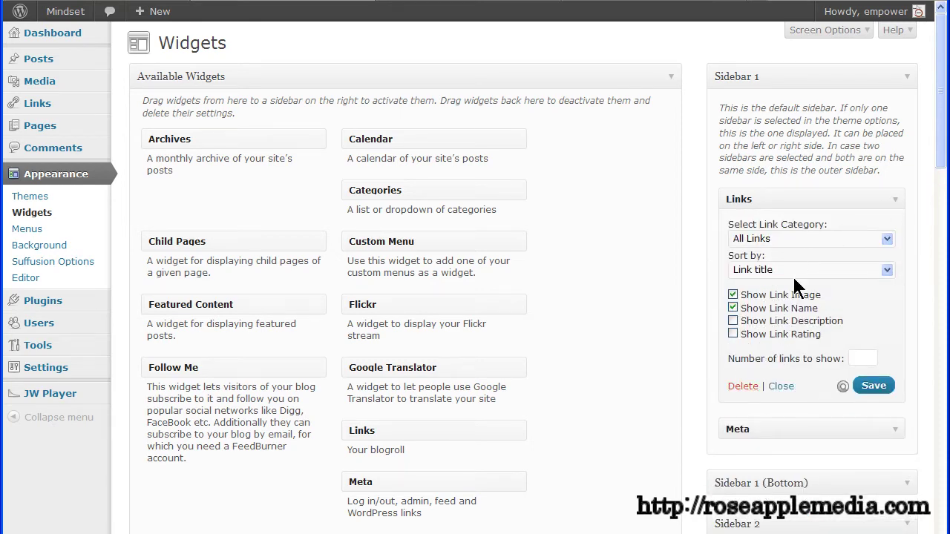
pyautogui.click(896, 201)
pyautogui.click(743, 267)
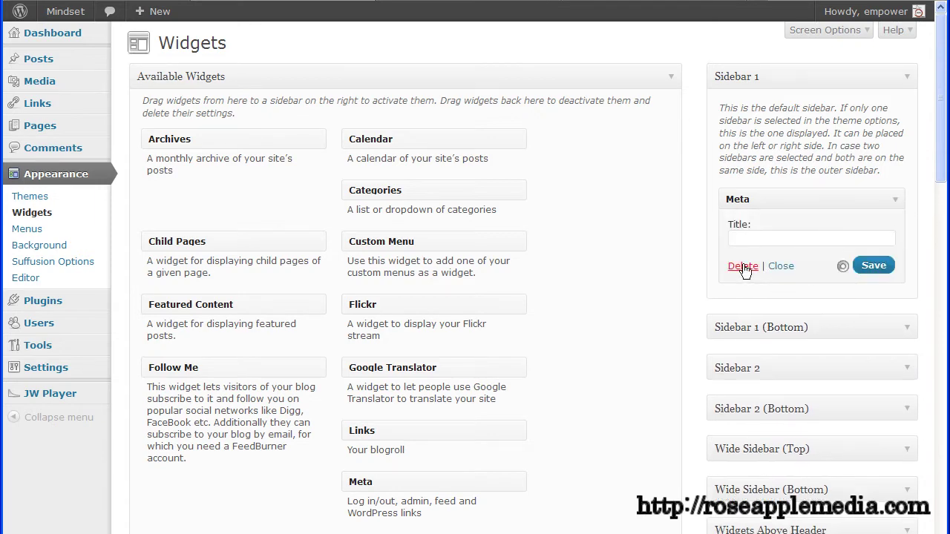
# Drag two Text widgets from Available Widgets into Sidebar 1, collapsing each empty form.
pyautogui.moveTo(939, 178); pyautogui.dragTo(940, 297)
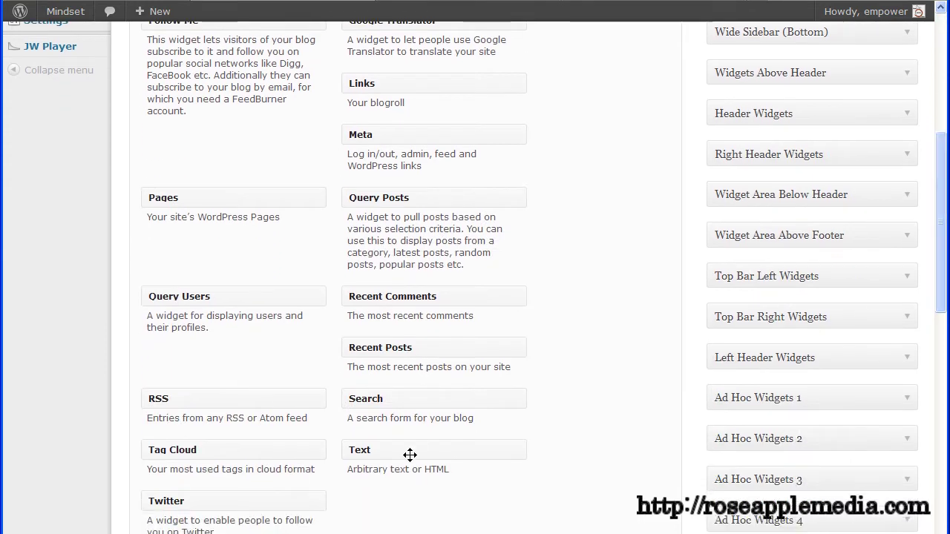
pyautogui.moveTo(410, 455); pyautogui.dragTo(772, 161)
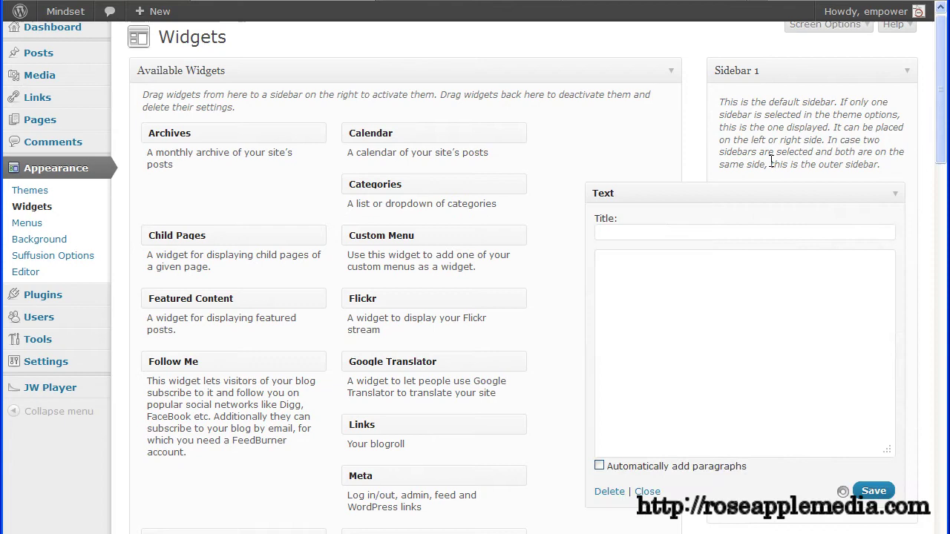
pyautogui.click(646, 492)
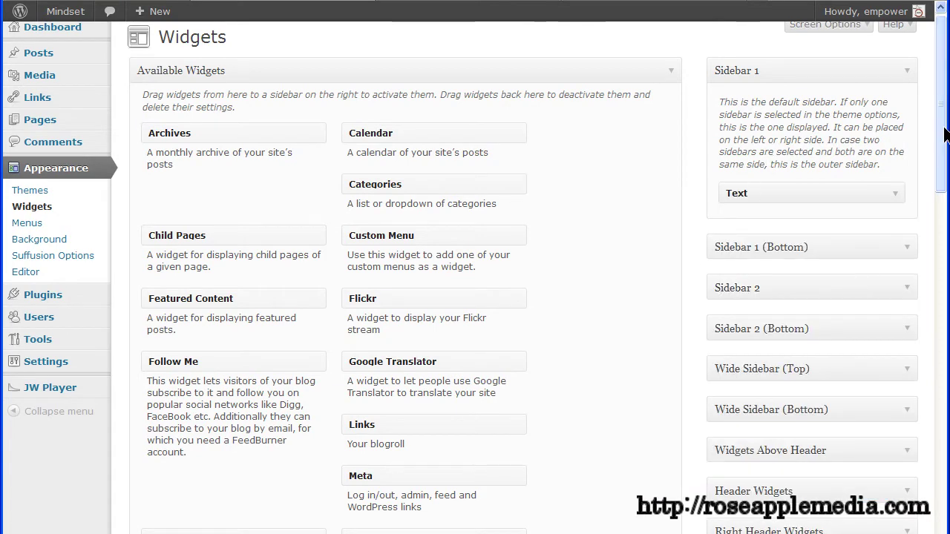
pyautogui.moveTo(941, 138); pyautogui.dragTo(939, 242)
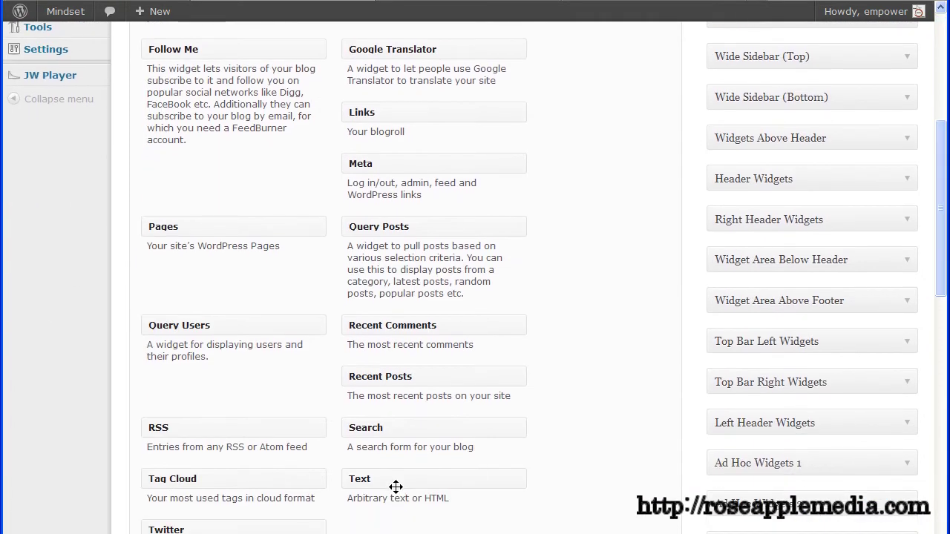
pyautogui.moveTo(394, 488); pyautogui.dragTo(770, 70)
pyautogui.click(647, 357)
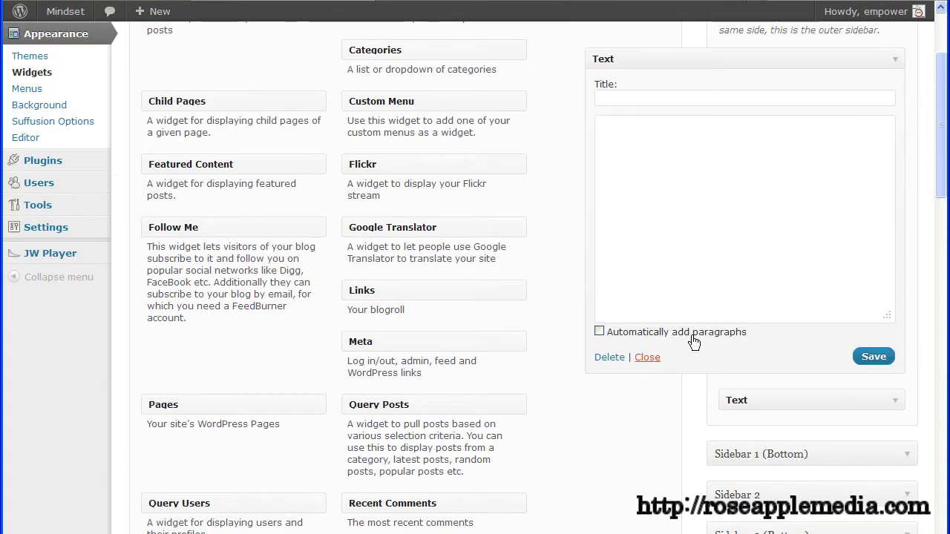
pyautogui.moveTo(935, 141); pyautogui.dragTo(939, 65)
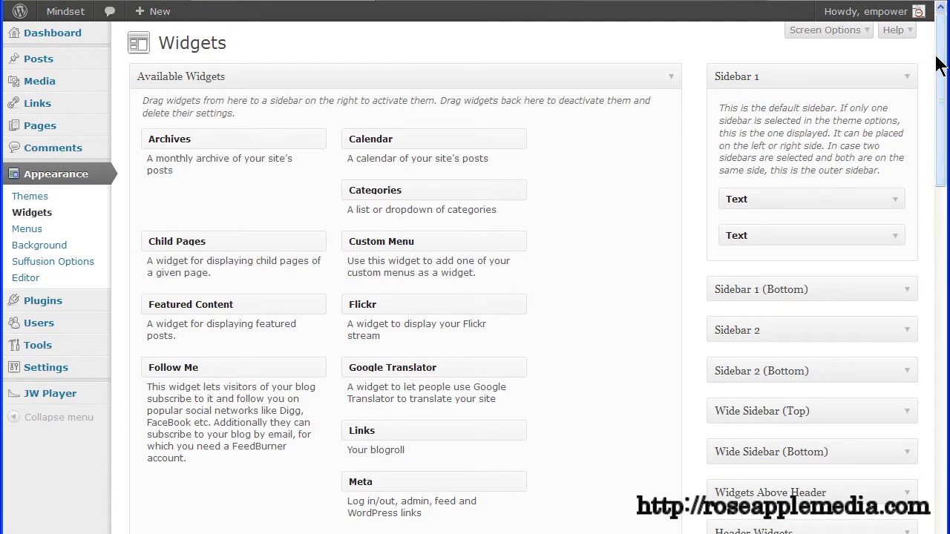
# From All Posts, open the private post 'A Format Template' in the editor.
pyautogui.moveTo(104, 61)
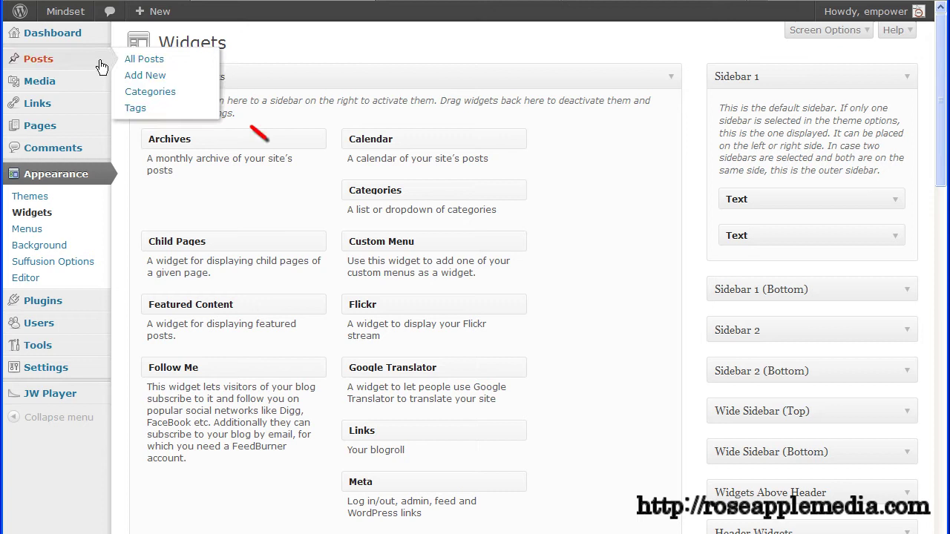
pyautogui.click(142, 60)
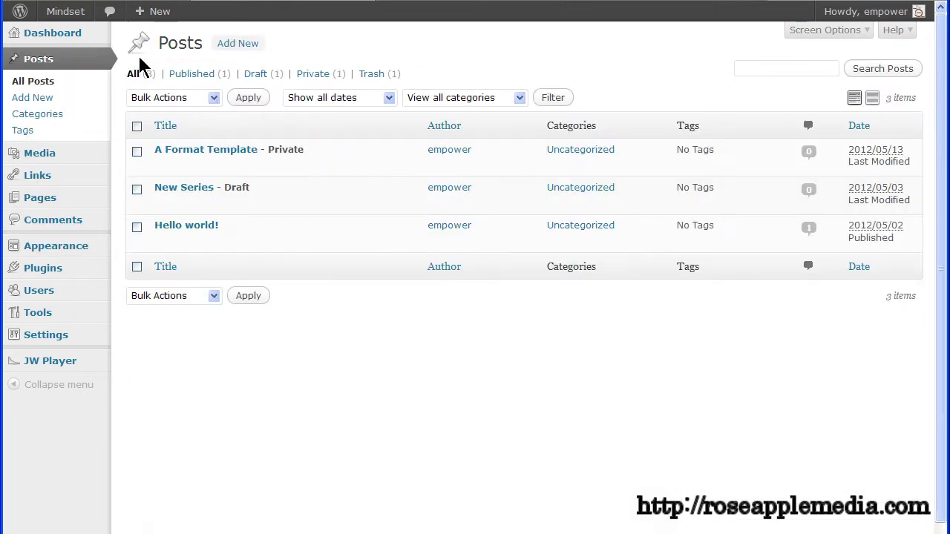
pyautogui.moveTo(160, 170)
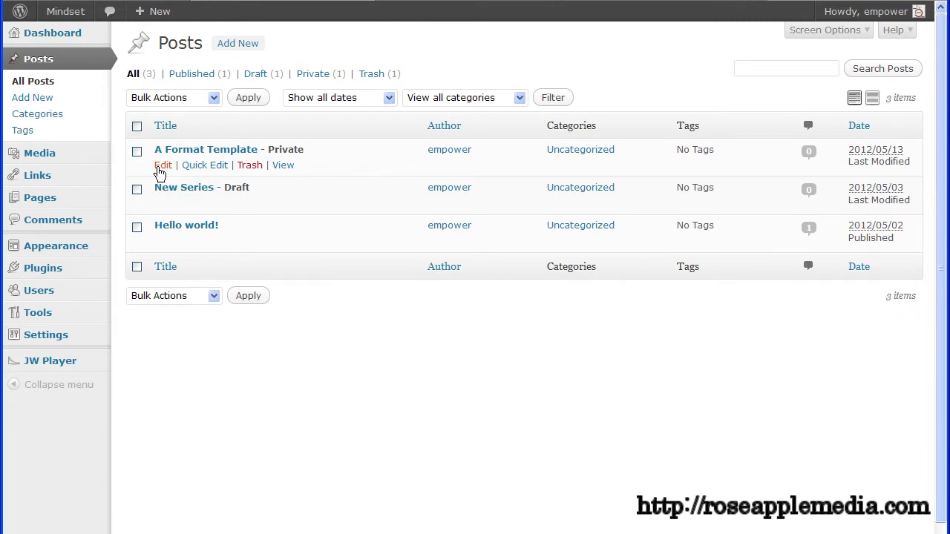
pyautogui.click(159, 169)
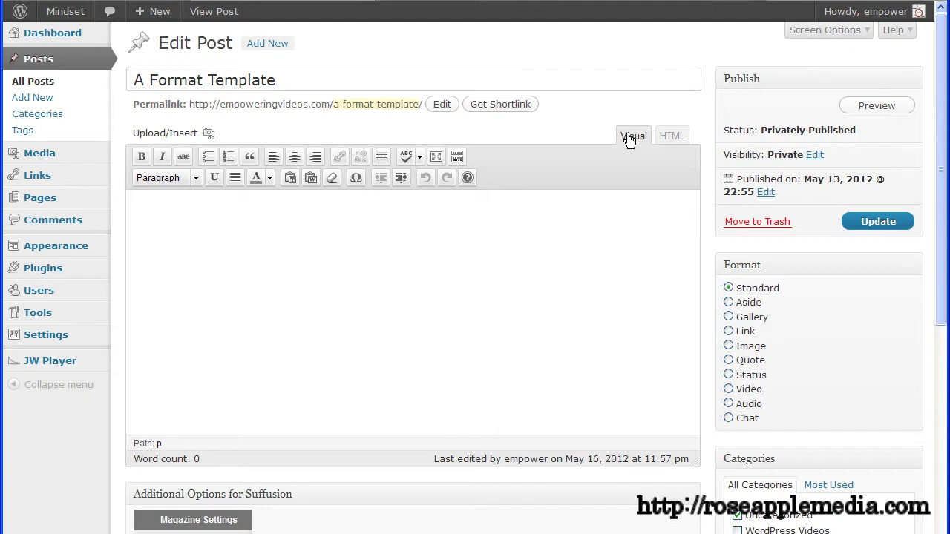
# Upload the wpecommercedvd product image and insert it into the post.
pyautogui.click(208, 135)
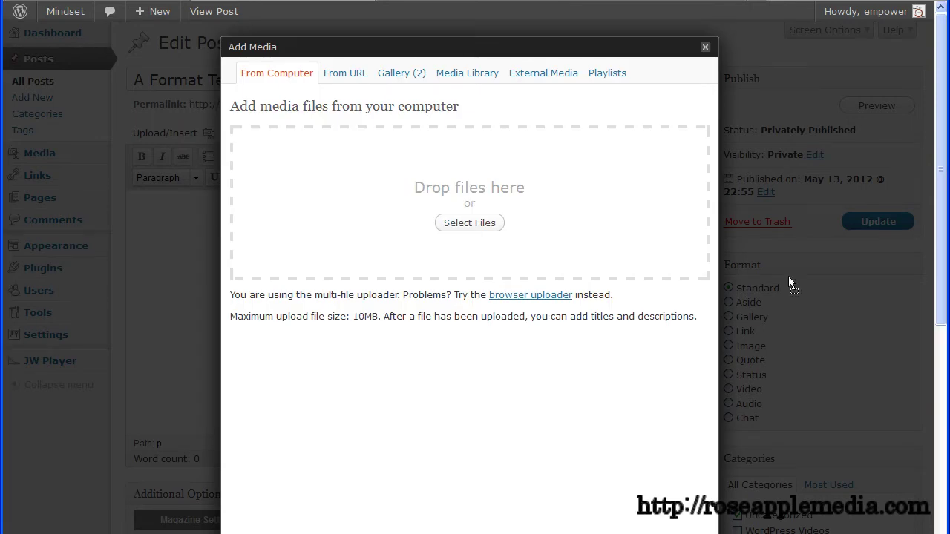
pyautogui.moveTo(788, 276); pyautogui.dragTo(440, 202)
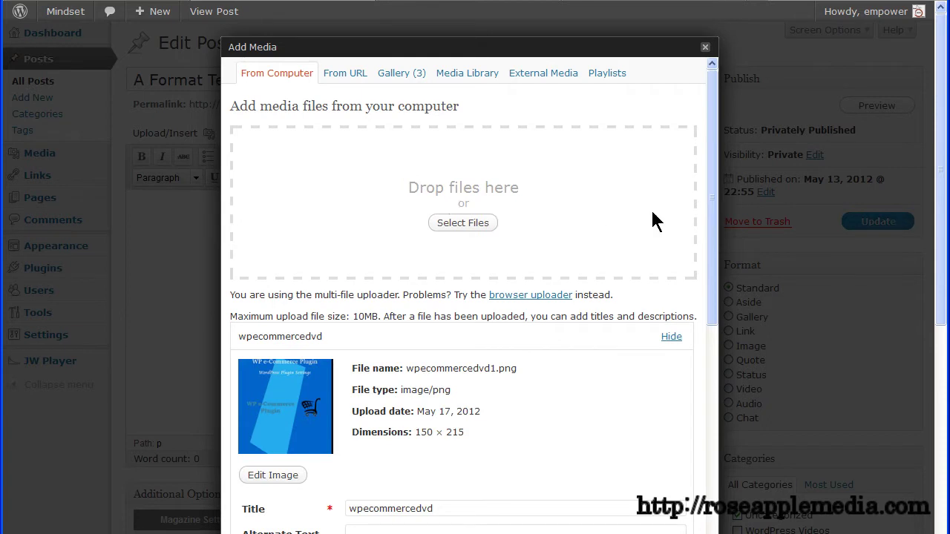
pyautogui.moveTo(705, 208); pyautogui.dragTo(703, 437)
pyautogui.click(397, 474)
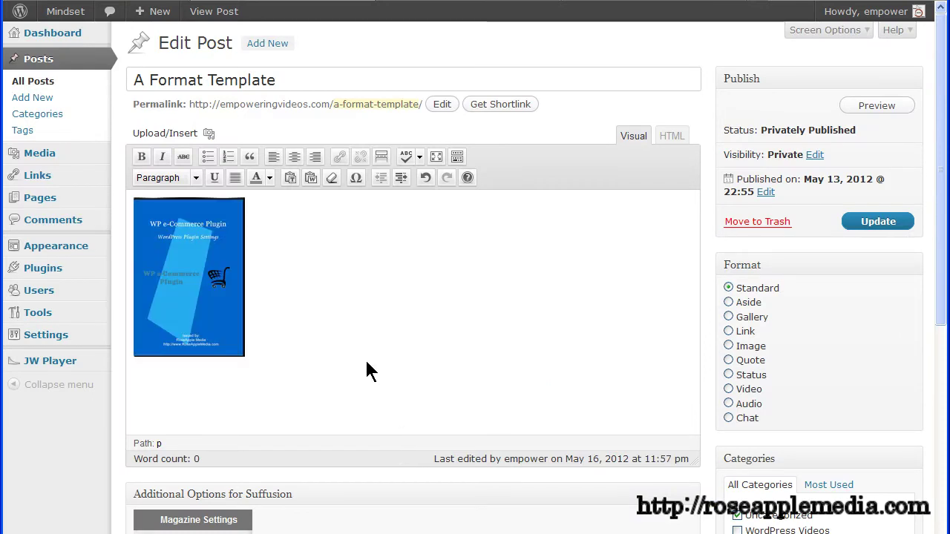
# Centre the product image and copy its HTML code from the HTML view.
pyautogui.click(208, 288)
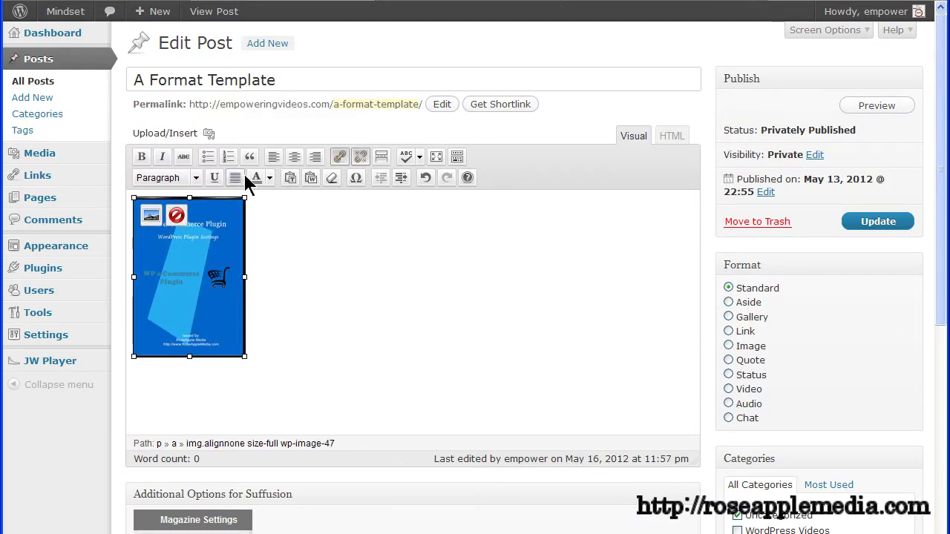
pyautogui.click(295, 158)
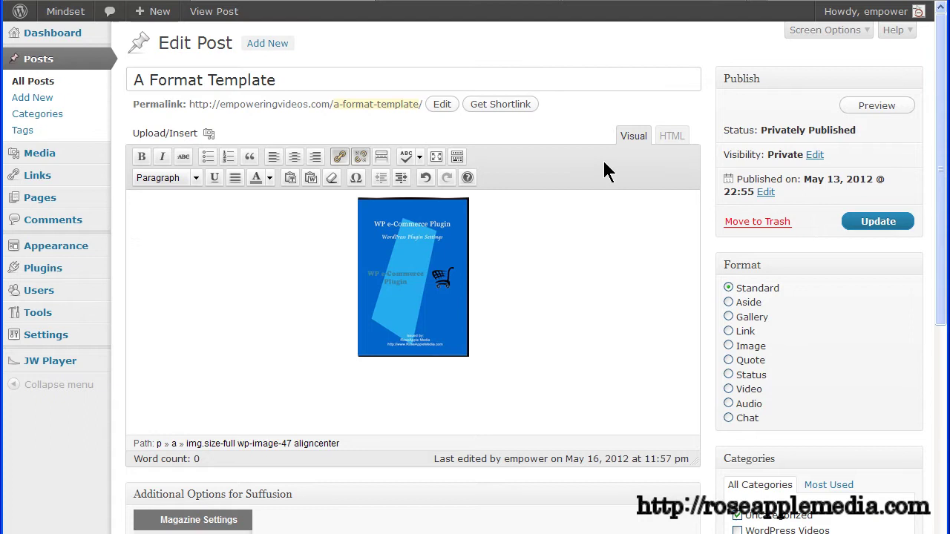
pyautogui.click(672, 141)
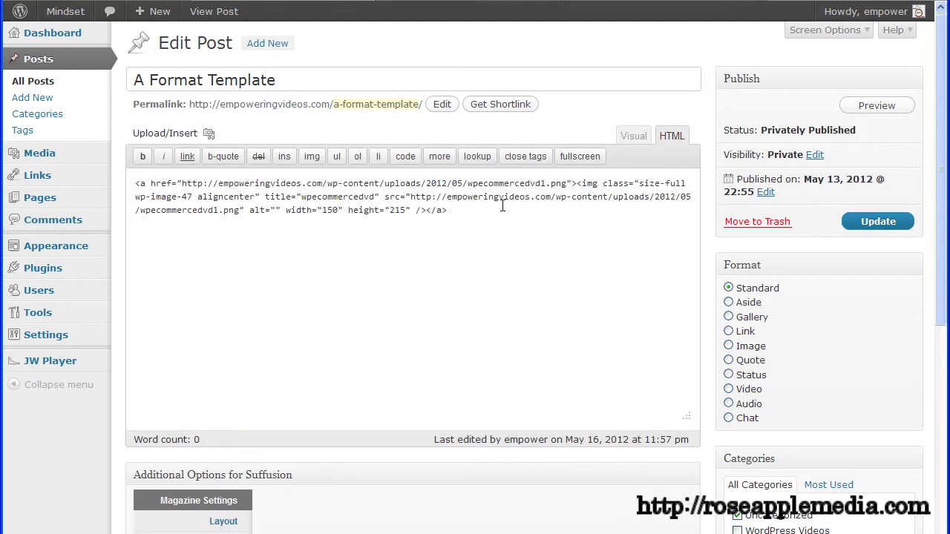
pyautogui.moveTo(475, 215); pyautogui.dragTo(106, 177)
pyautogui.rightClick(247, 186)
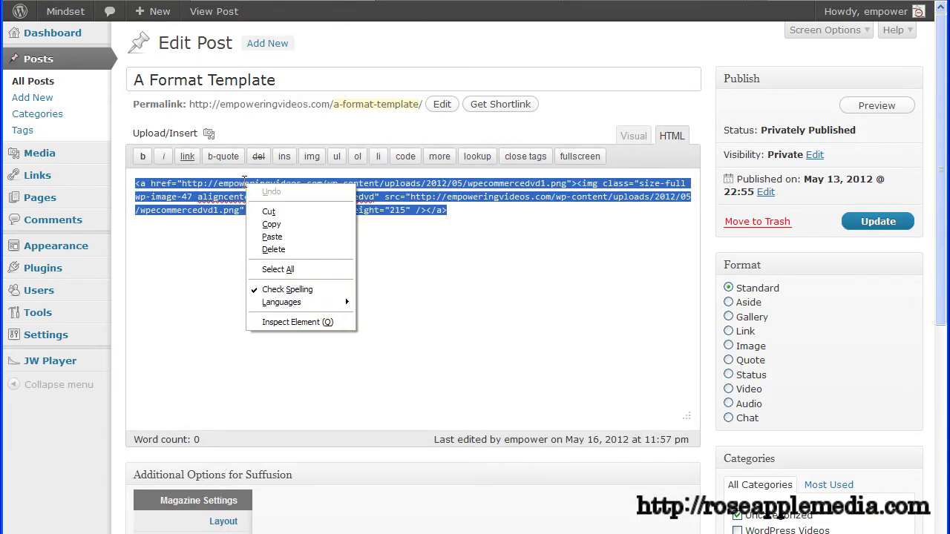
pyautogui.click(274, 224)
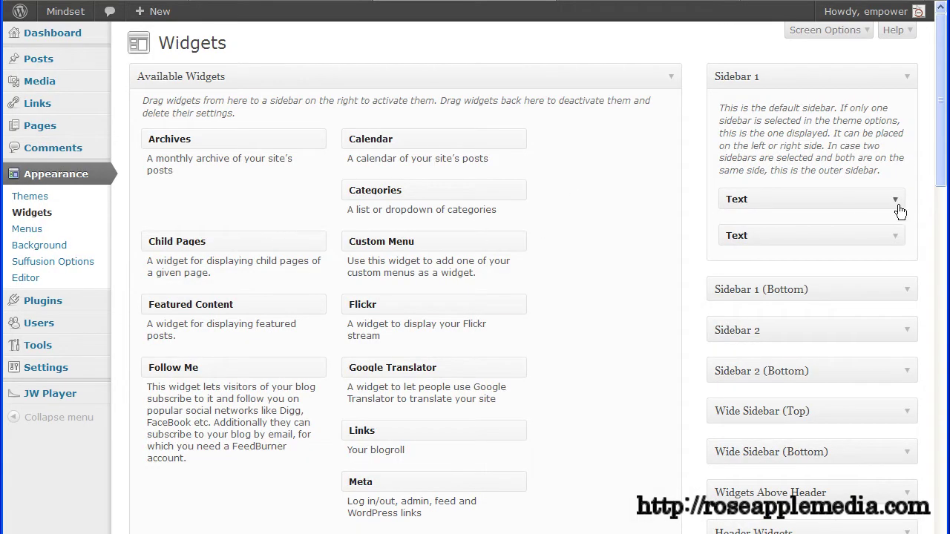
# Paste the product image HTML into Sidebar 1's first Text widget, save and collapse it.
pyautogui.click(896, 204)
pyautogui.rightClick(698, 277)
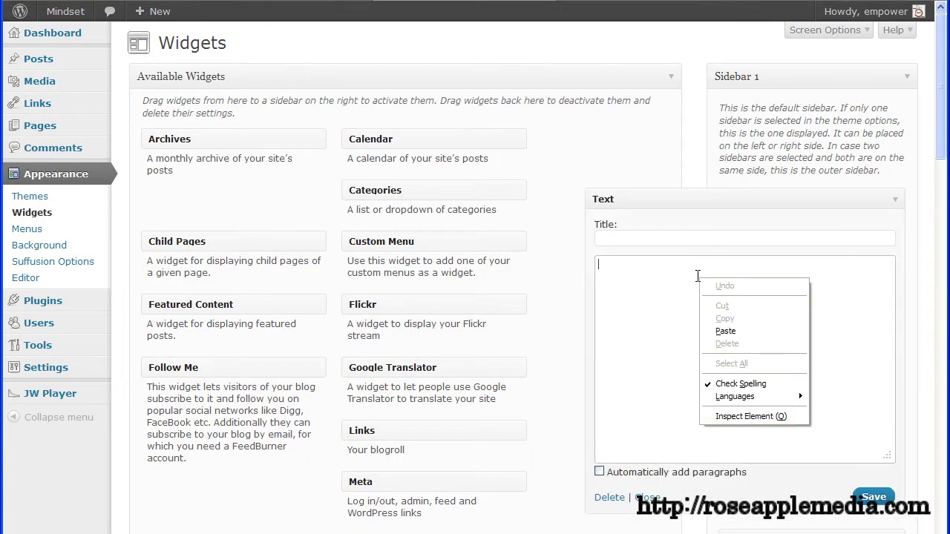
pyautogui.click(722, 330)
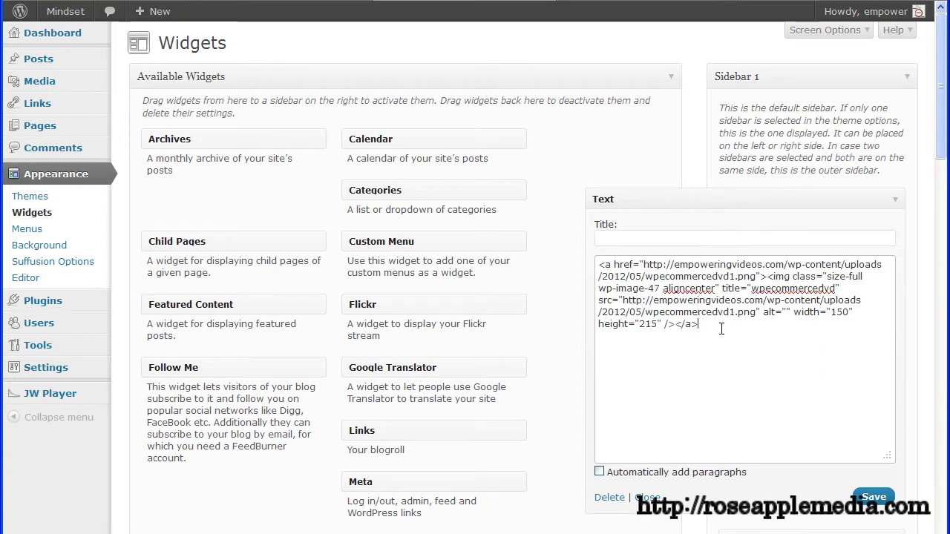
pyautogui.click(873, 495)
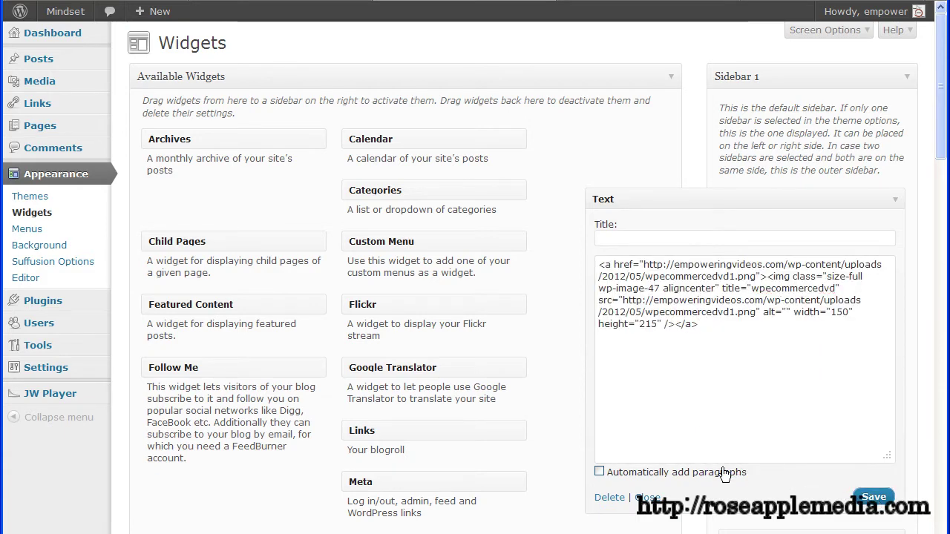
pyautogui.click(646, 498)
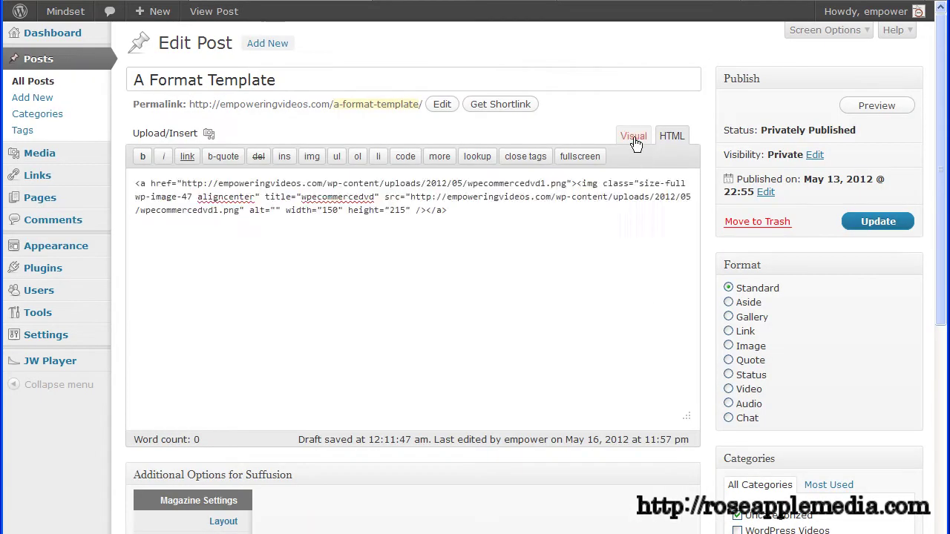
# In the visual editor, colour the 'Buy It Now!!' line red.
pyautogui.click(635, 139)
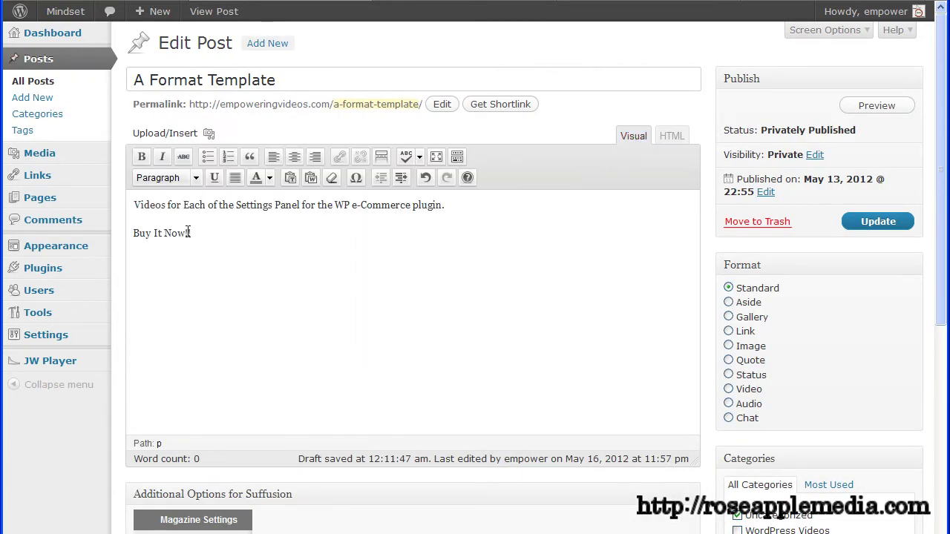
pyautogui.moveTo(190, 233); pyautogui.dragTo(133, 233)
pyautogui.click(269, 178)
pyautogui.click(253, 217)
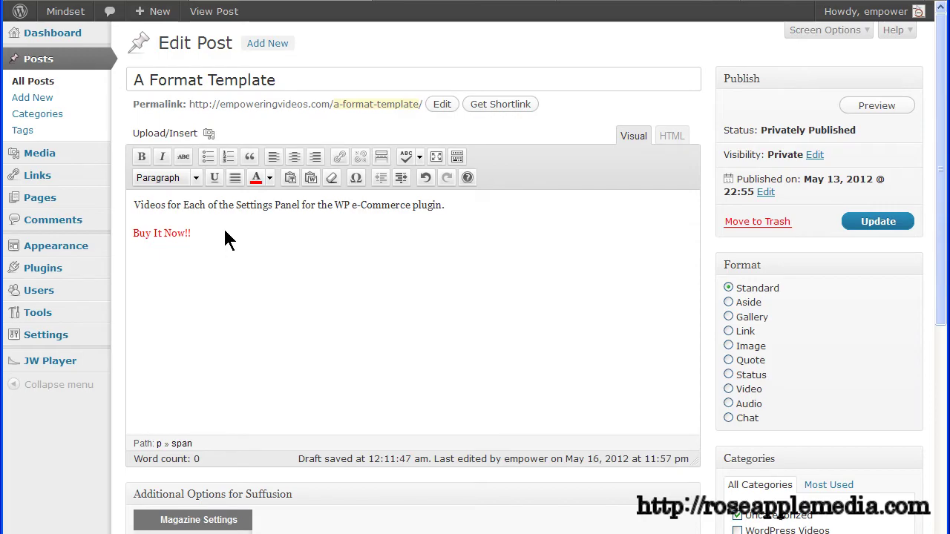
# Upload addtocart-alt1.png and insert the Add to cart button image below the line.
pyautogui.click(208, 133)
pyautogui.moveTo(208, 143); pyautogui.dragTo(486, 223)
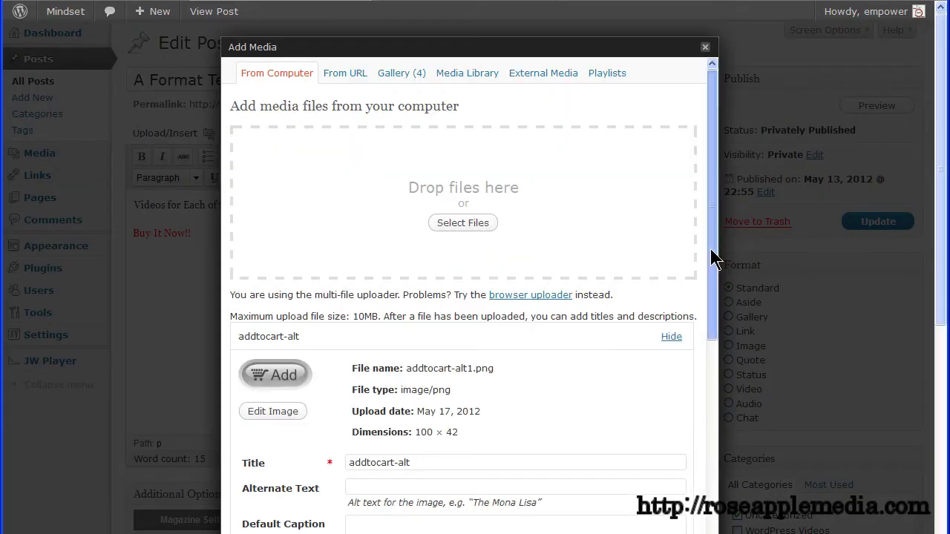
pyautogui.scroll(-5, 713, 255)
pyautogui.click(346, 471)
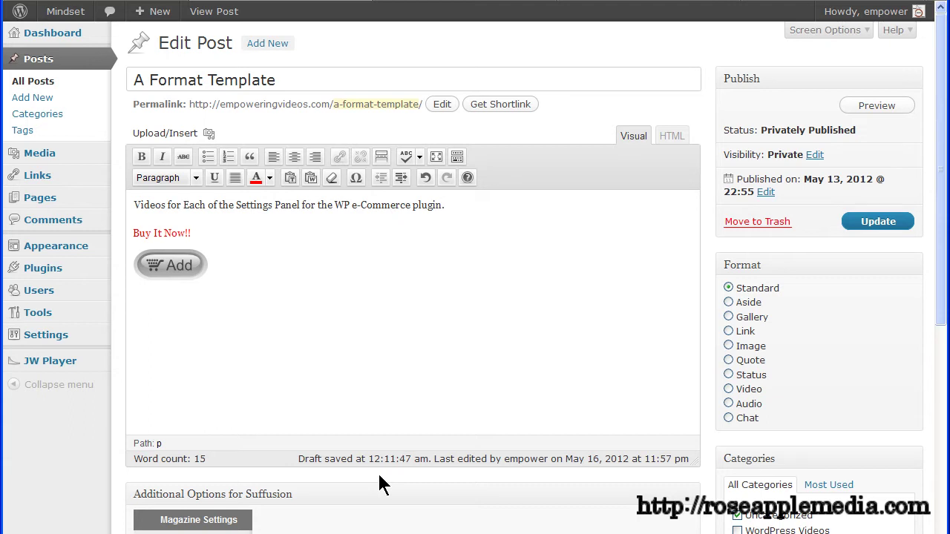
pyautogui.click(170, 269)
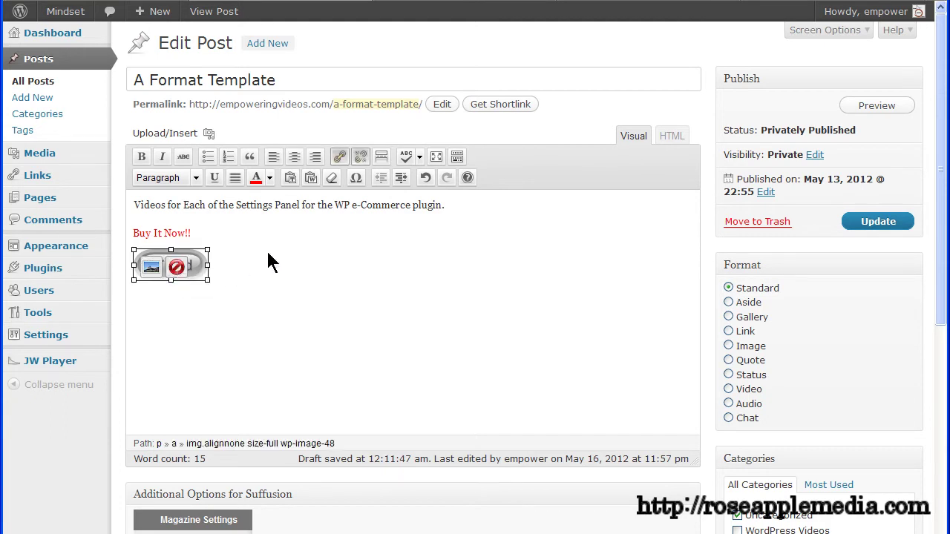
# Link the Add button image to the pasted ClickBank payment URL.
pyautogui.click(342, 157)
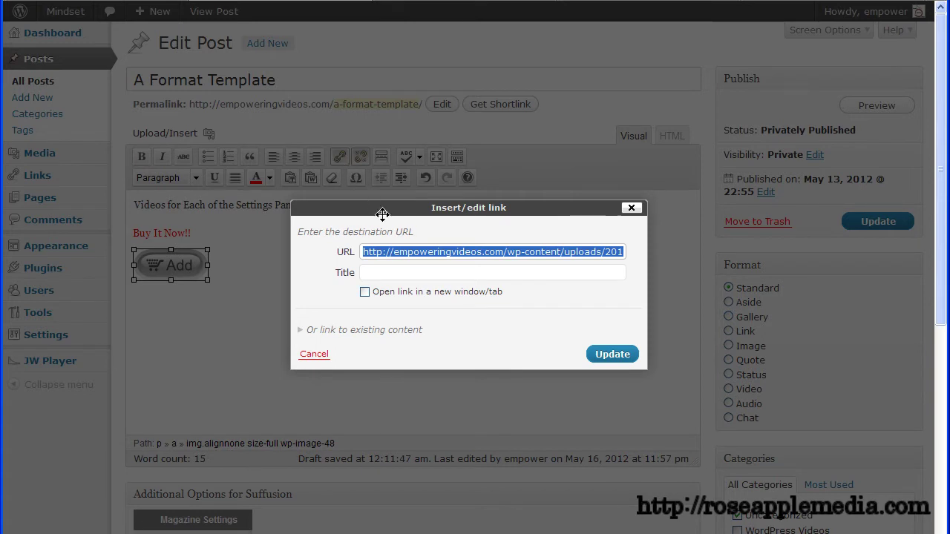
pyautogui.hotkey('ctrl', 'v')
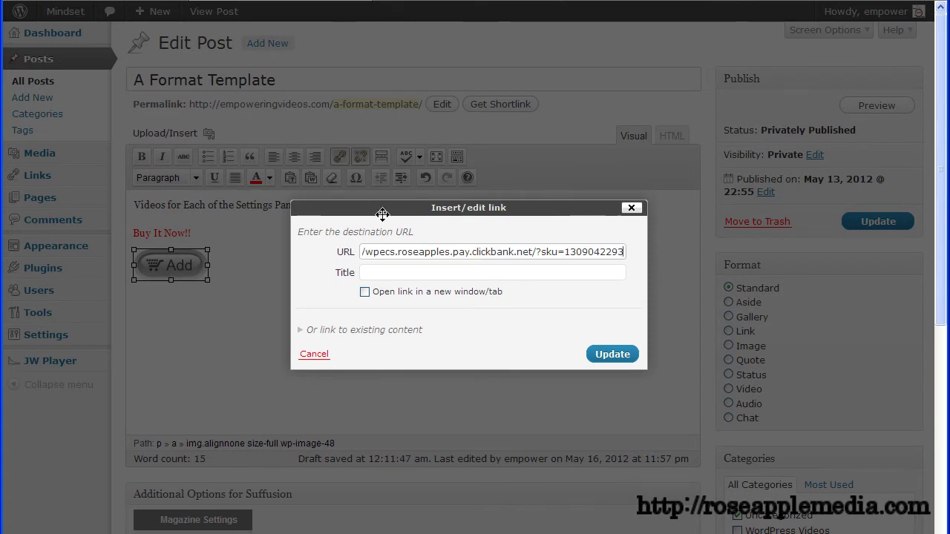
pyautogui.click(346, 331)
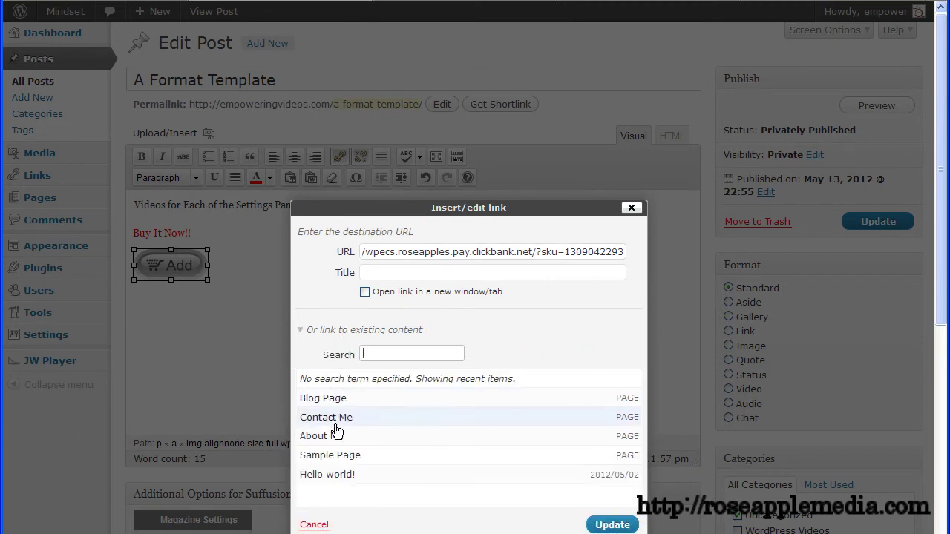
pyautogui.click(613, 524)
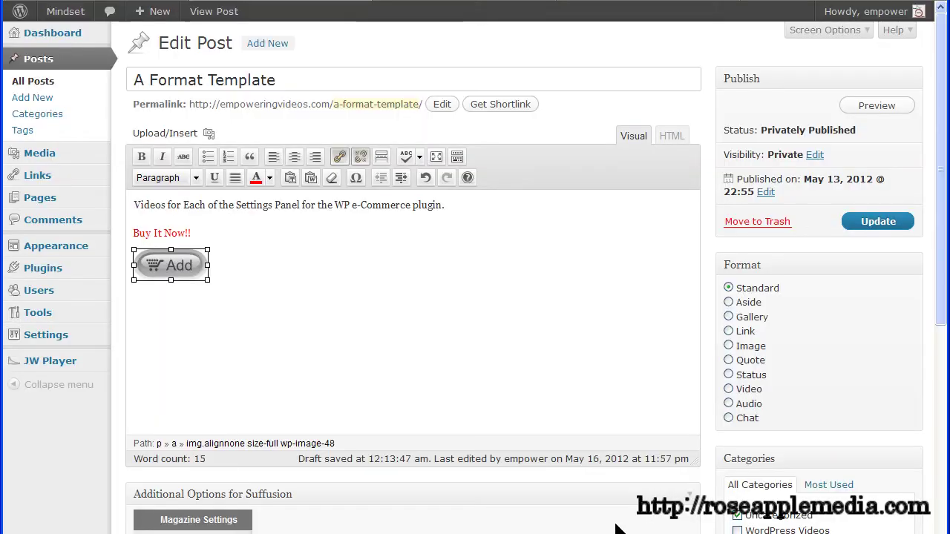
# Centre all the post content and copy its complete HTML source.
pyautogui.click(239, 276)
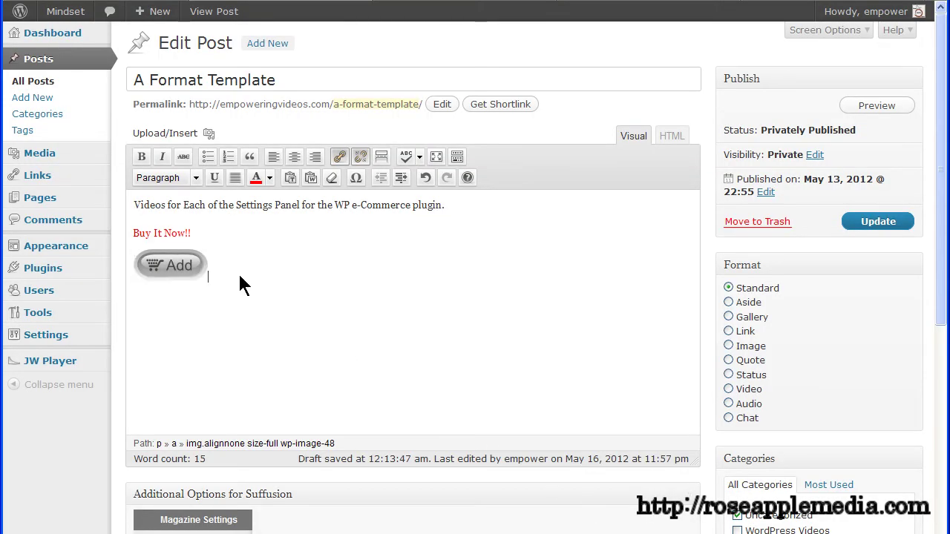
pyautogui.moveTo(226, 278); pyautogui.dragTo(131, 209)
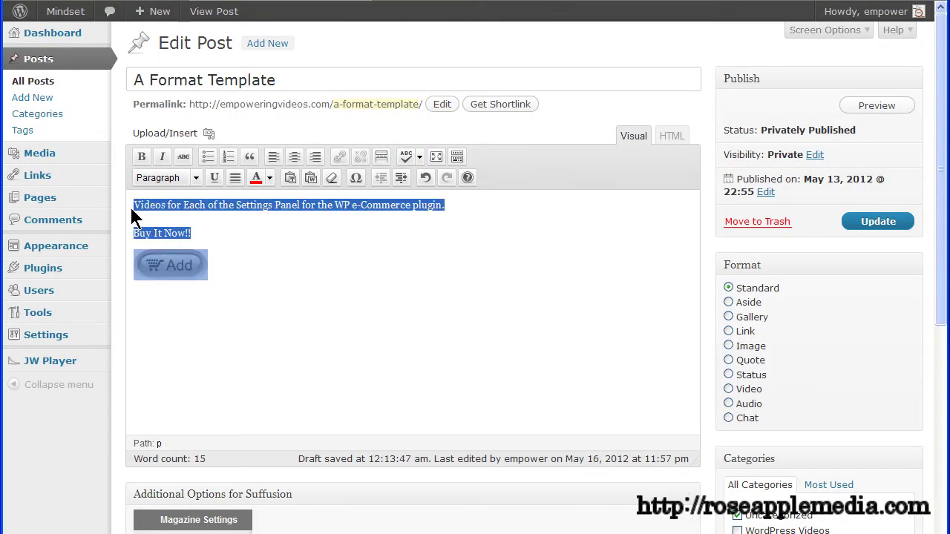
pyautogui.click(294, 159)
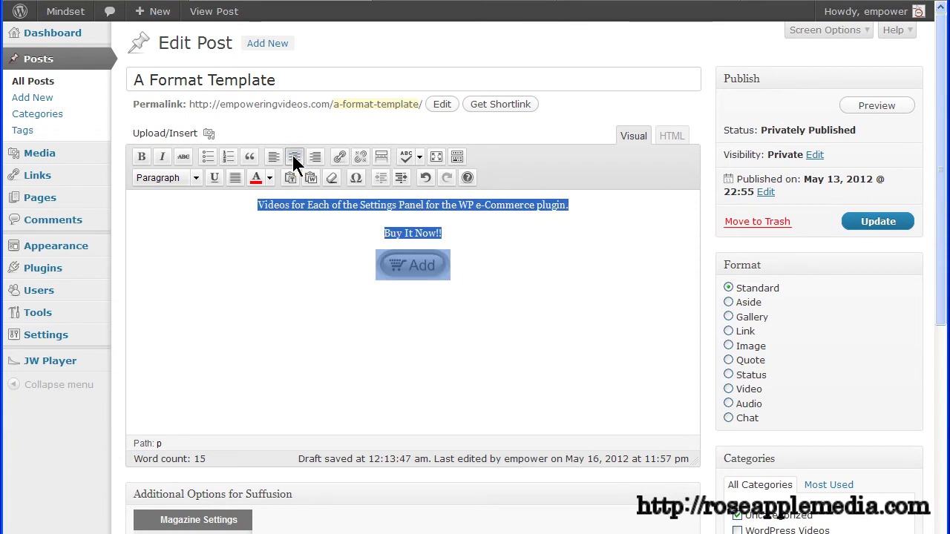
pyautogui.click(670, 138)
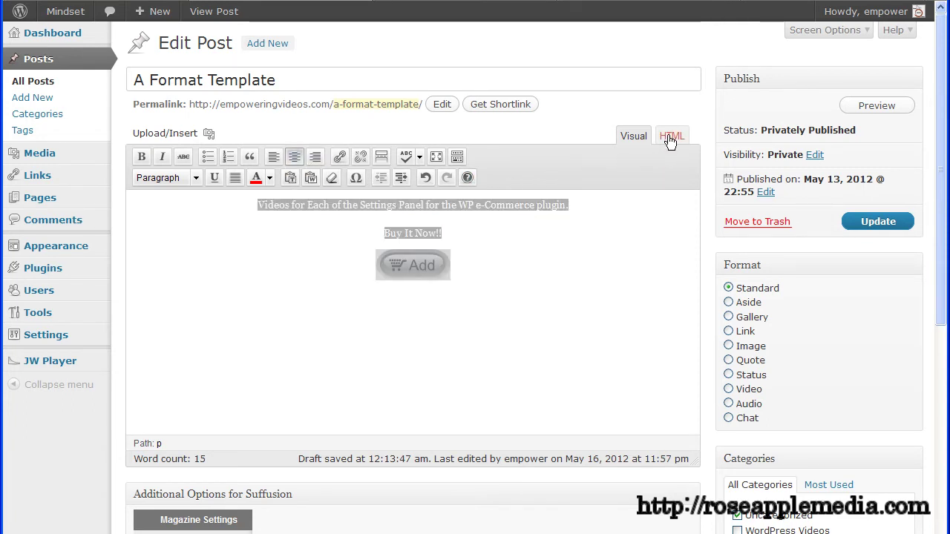
pyautogui.moveTo(257, 305); pyautogui.dragTo(119, 181)
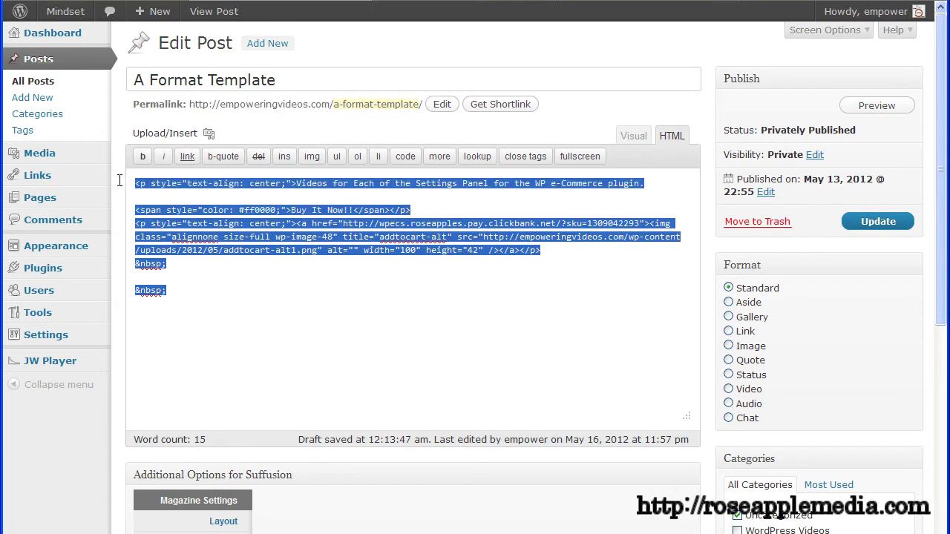
pyautogui.rightClick(249, 231)
pyautogui.click(288, 269)
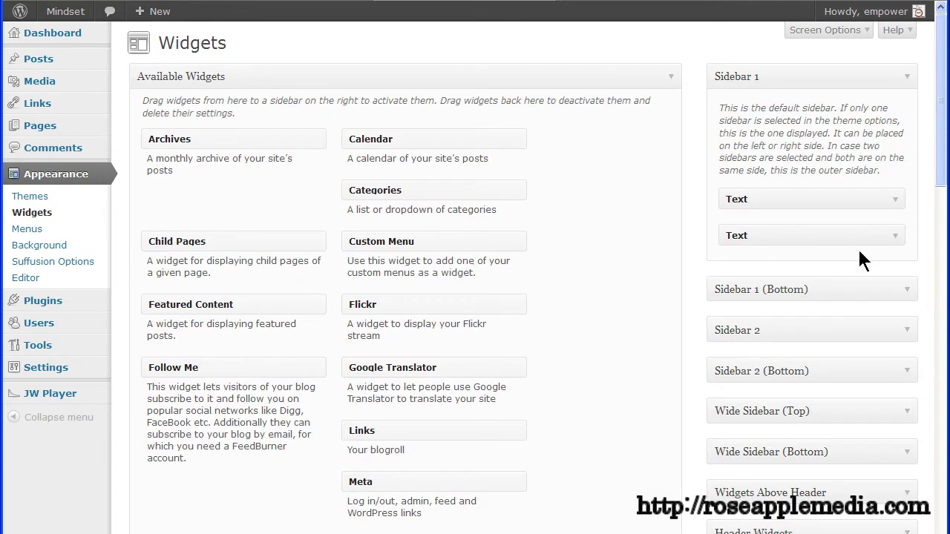
# Paste the copied product HTML into Sidebar 1's second Text widget and close it.
pyautogui.moveTo(892, 244); pyautogui.dragTo(897, 239)
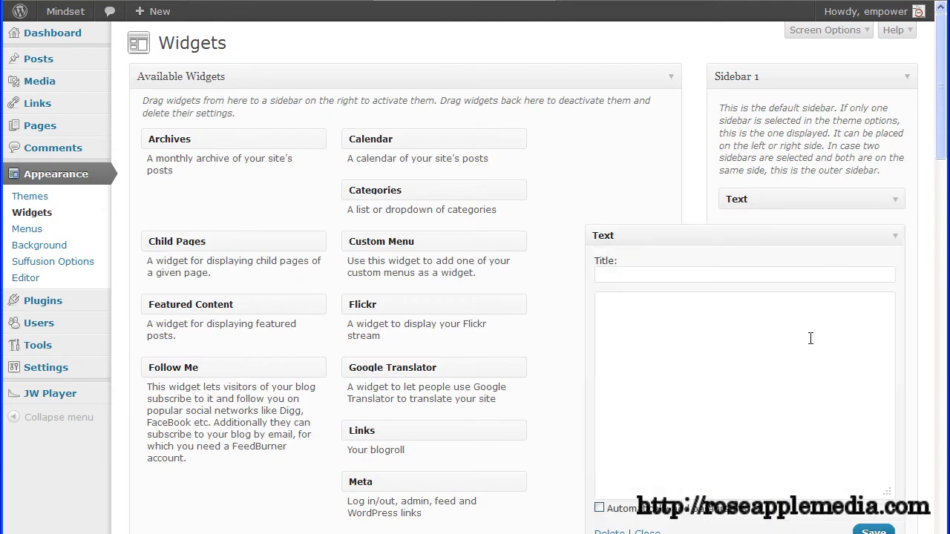
pyautogui.click(774, 327)
pyautogui.rightClick(775, 328)
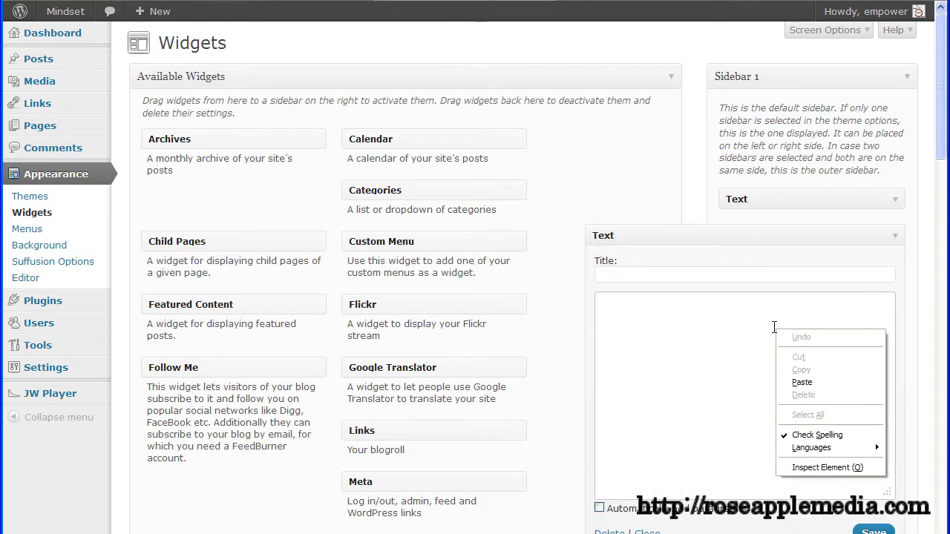
pyautogui.click(801, 383)
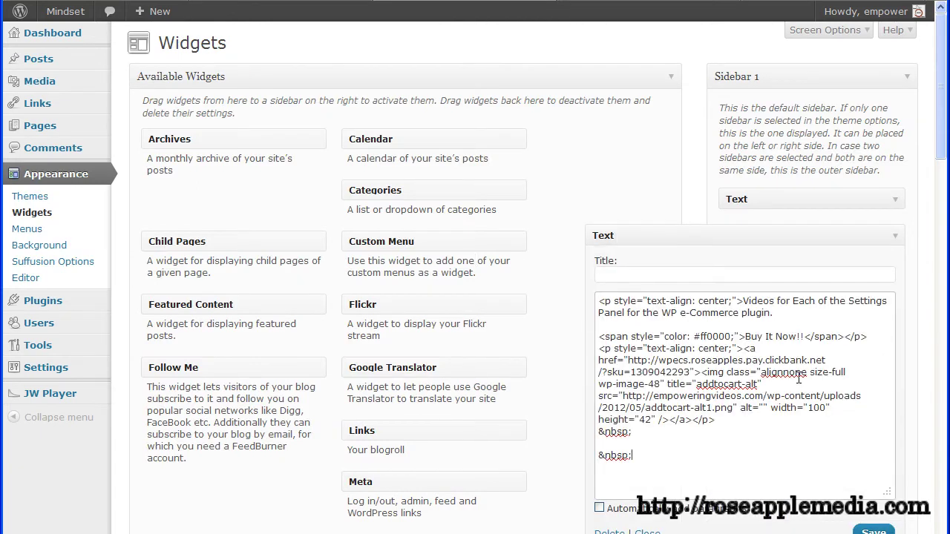
pyautogui.click(646, 531)
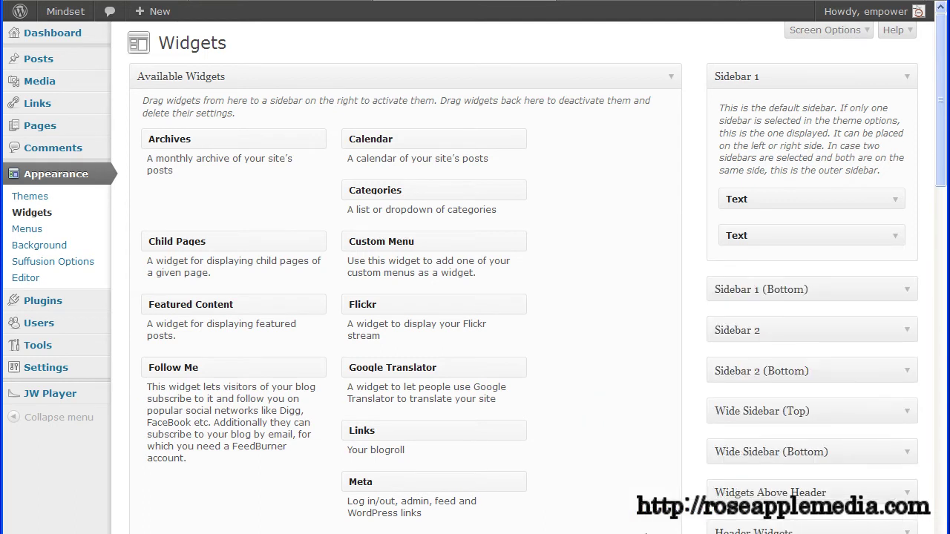
pyautogui.moveTo(93, 128)
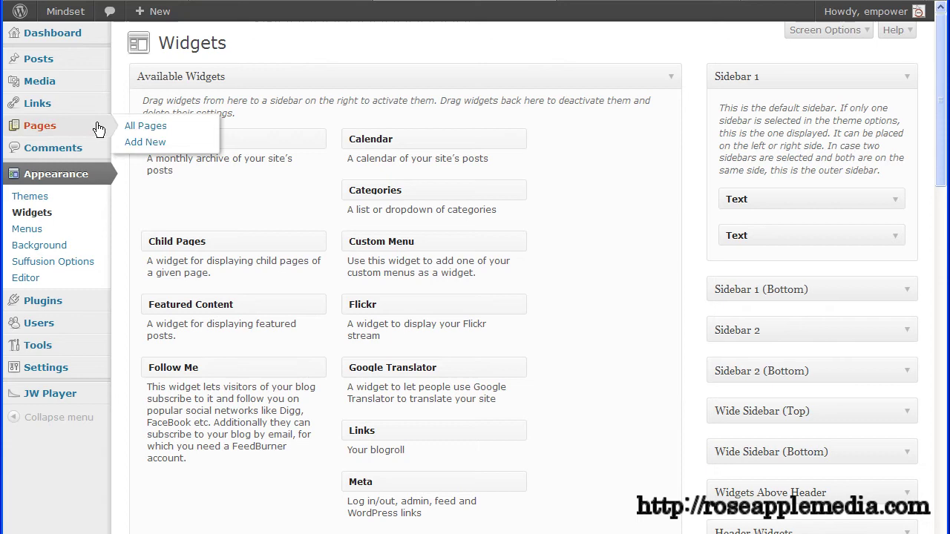
pyautogui.click(141, 129)
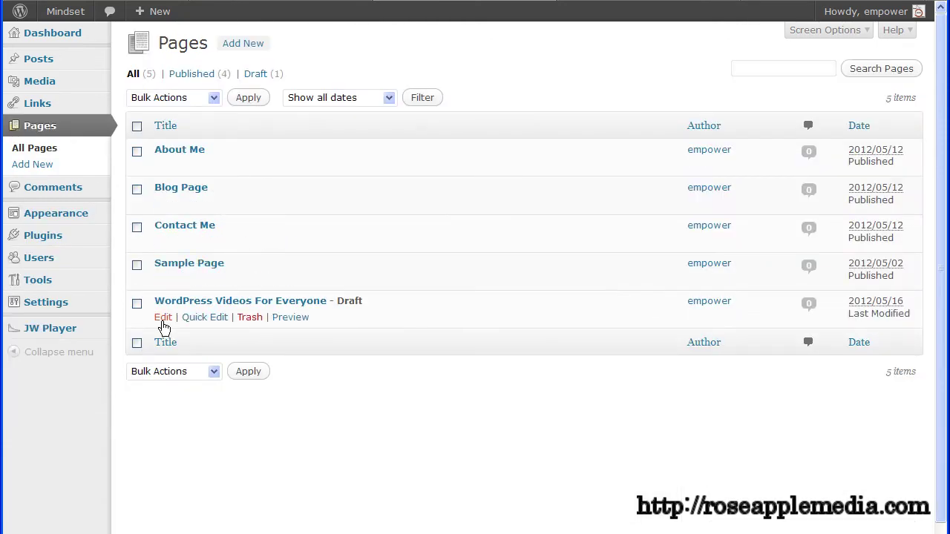
pyautogui.click(163, 319)
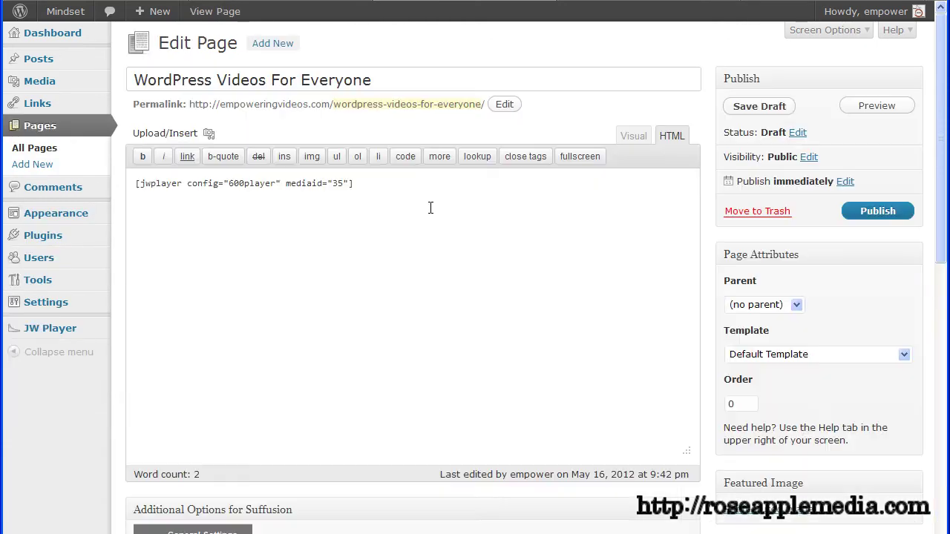
pyautogui.click(854, 106)
pyautogui.moveTo(940, 123); pyautogui.dragTo(940, 216)
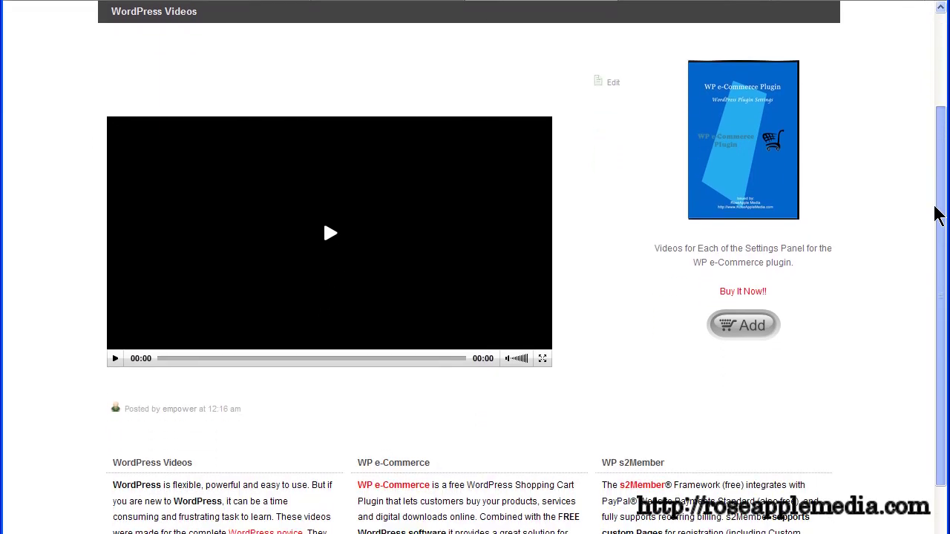
pyautogui.moveTo(937, 213); pyautogui.dragTo(940, 138)
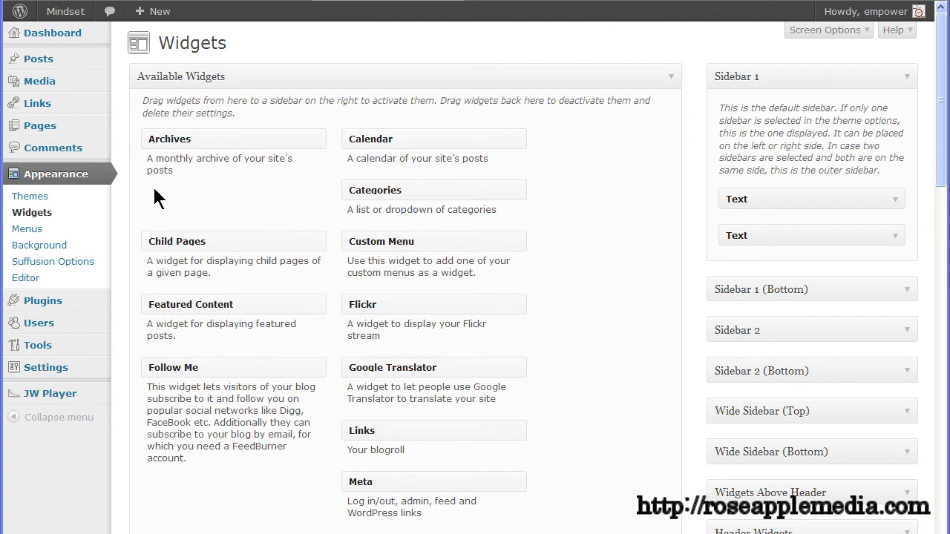
# Publish the draft page 'WordPress Videos For Everyone' from the All Pages list.
pyautogui.moveTo(91, 124)
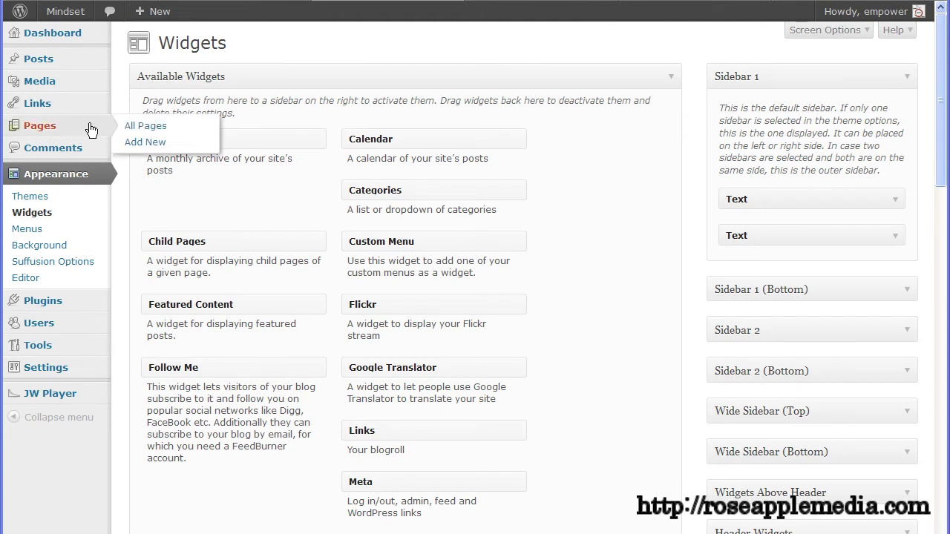
pyautogui.click(134, 131)
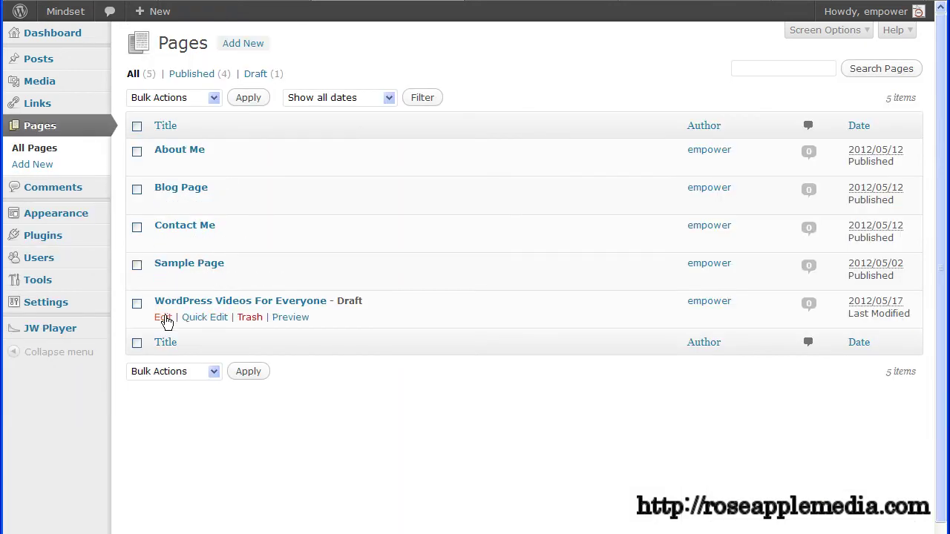
pyautogui.click(163, 317)
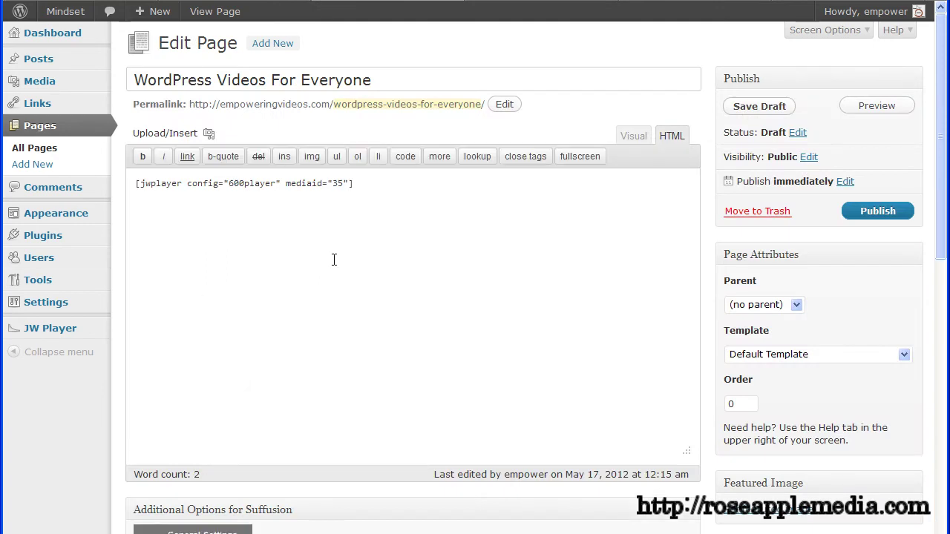
pyautogui.click(878, 214)
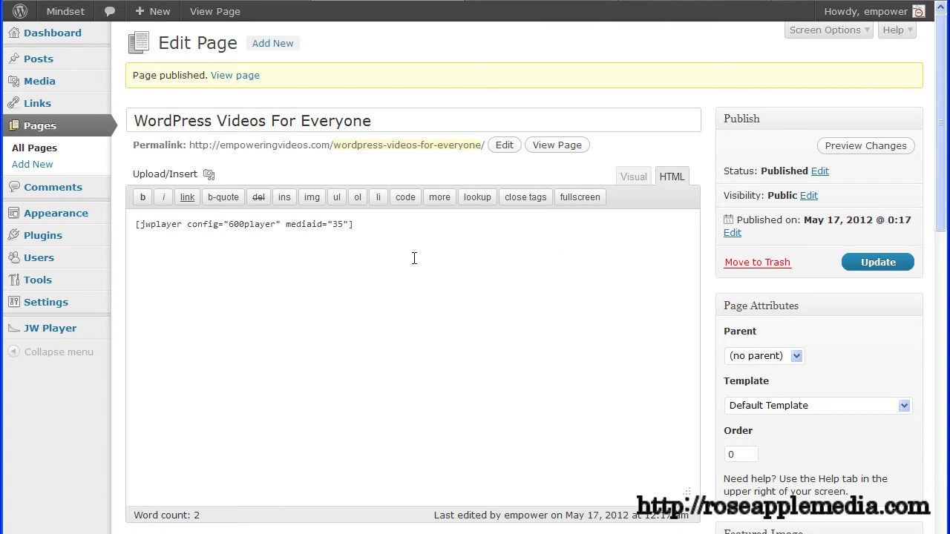
# Go to Settings > Reading to view the front page display options.
pyautogui.moveTo(90, 308)
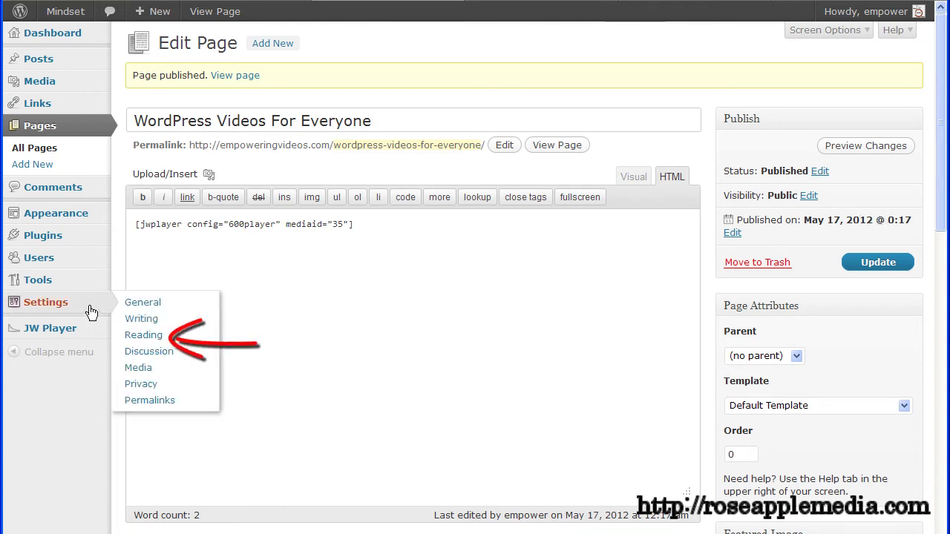
pyautogui.click(151, 342)
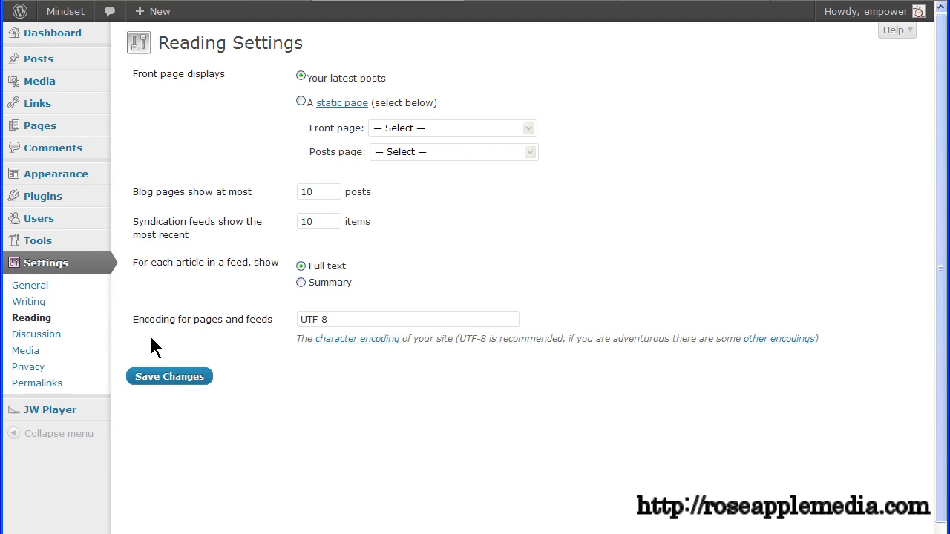
# Use static page 'WordPress Videos For Everyone' as front page and 'Blog Page' for posts, then save.
pyautogui.click(302, 101)
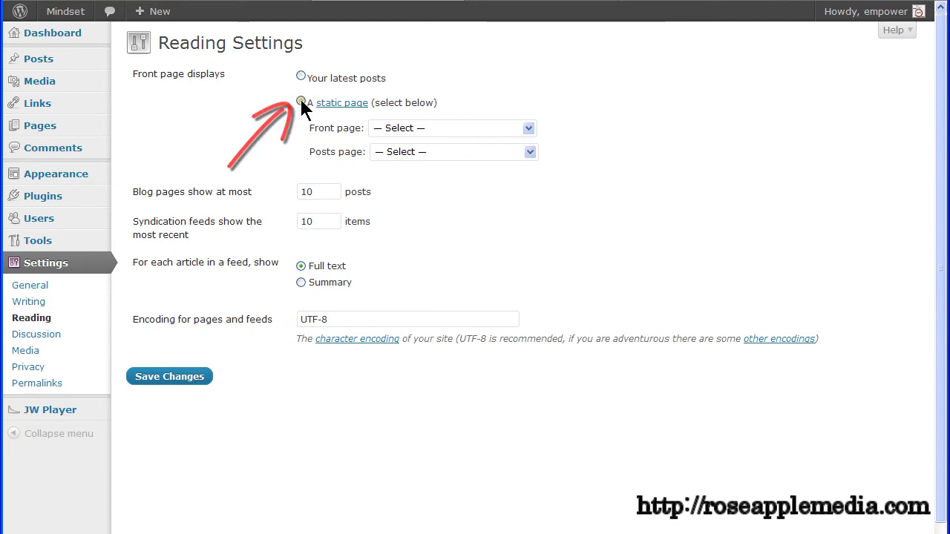
pyautogui.click(528, 129)
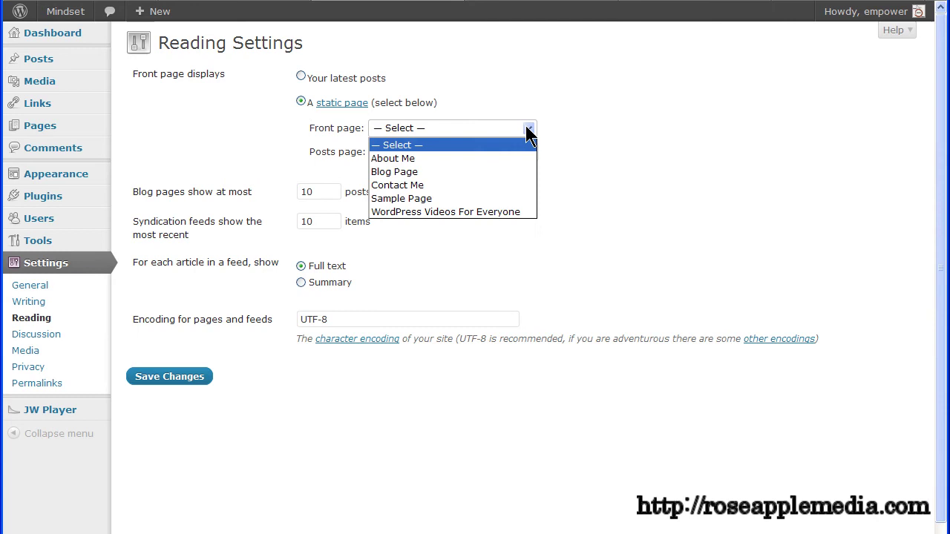
pyautogui.click(475, 211)
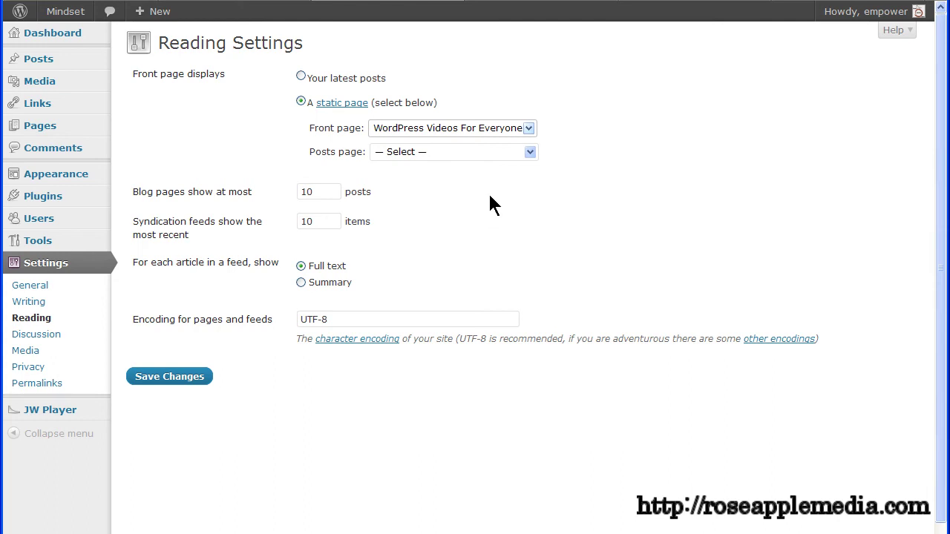
pyautogui.click(530, 153)
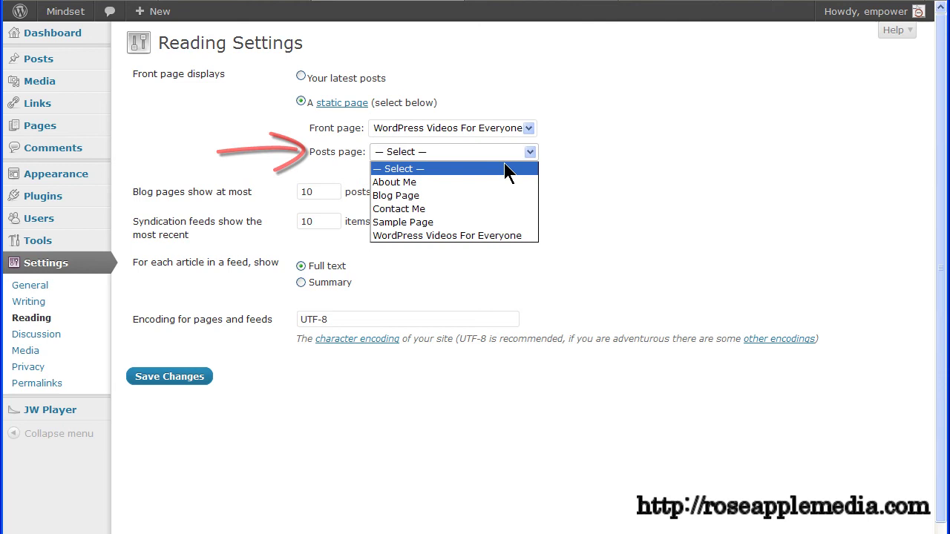
pyautogui.click(432, 201)
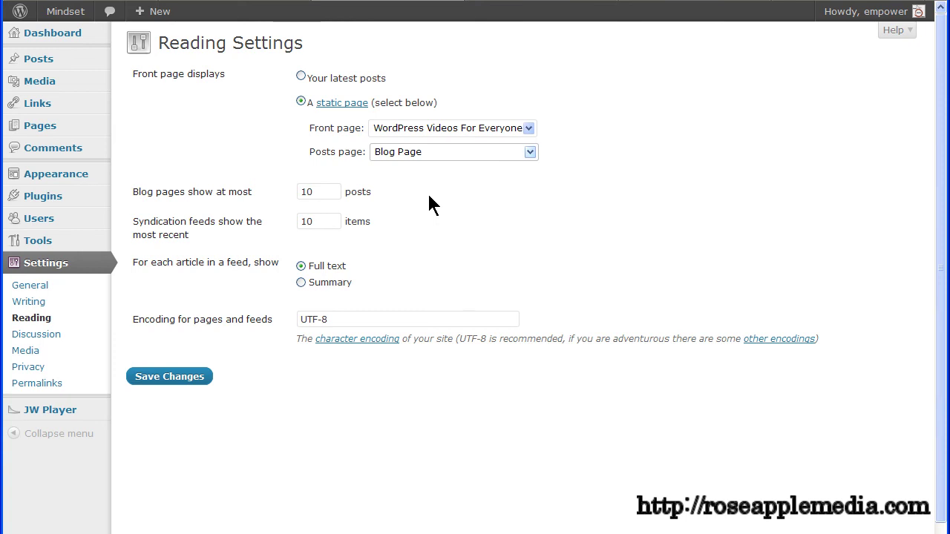
pyautogui.click(173, 378)
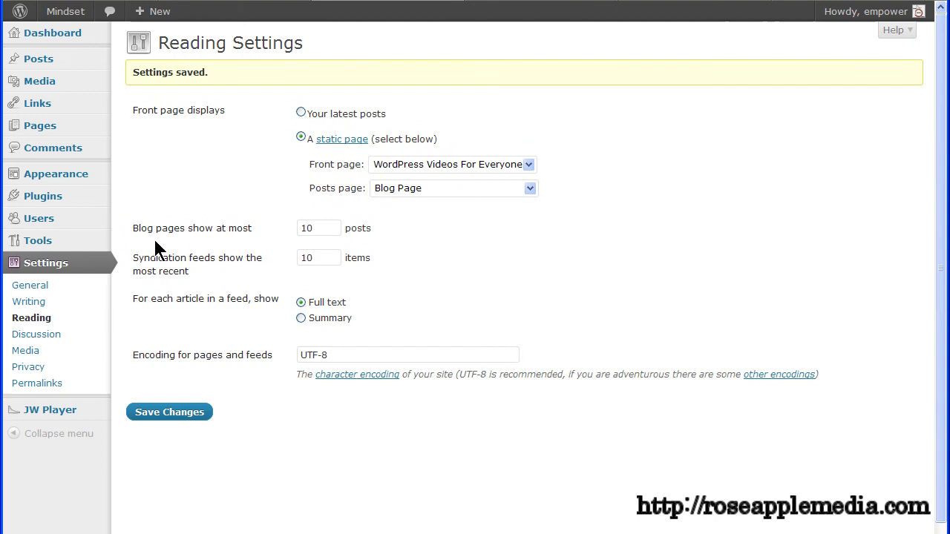
# Visit the live site and check the front page's video and sidebar product widget.
pyautogui.moveTo(53, 18)
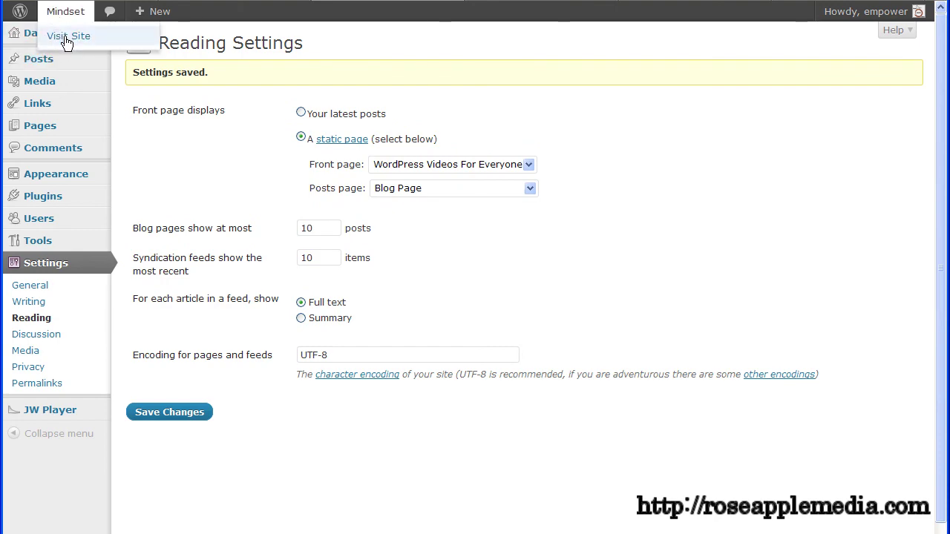
pyautogui.click(66, 39)
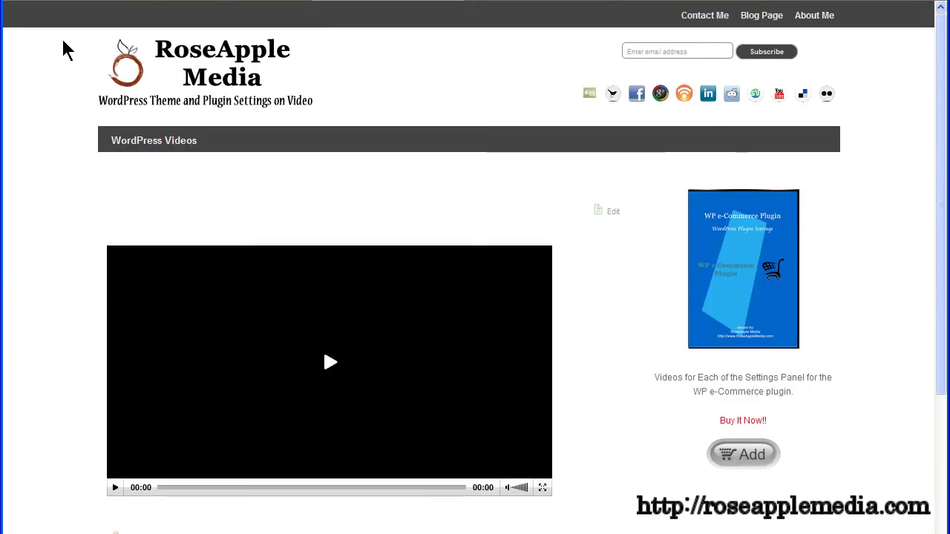
pyautogui.scroll(-3, 45, 90)
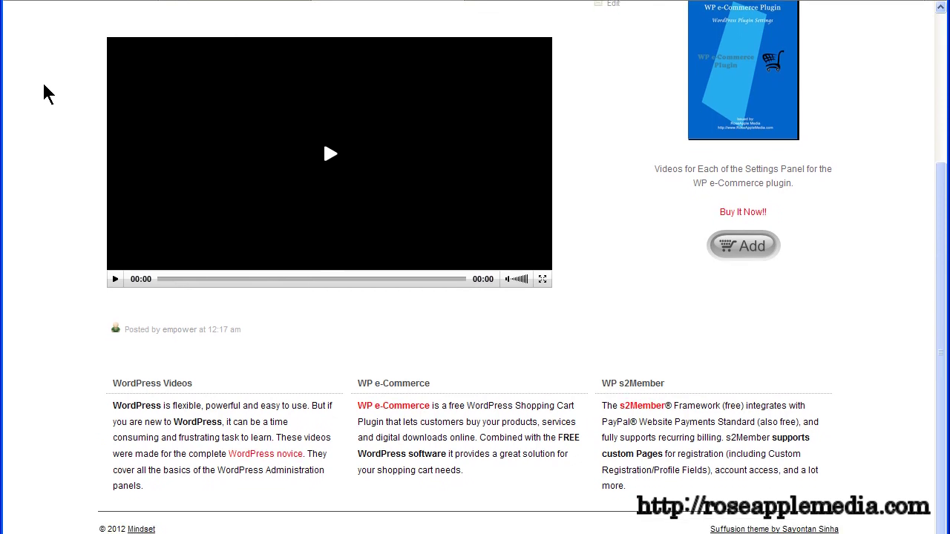
pyautogui.scroll(3, 45, 89)
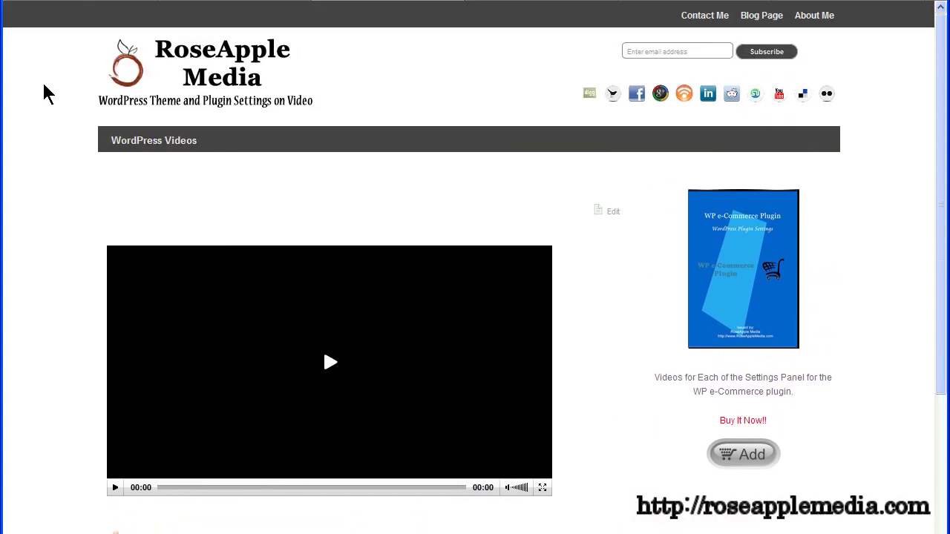